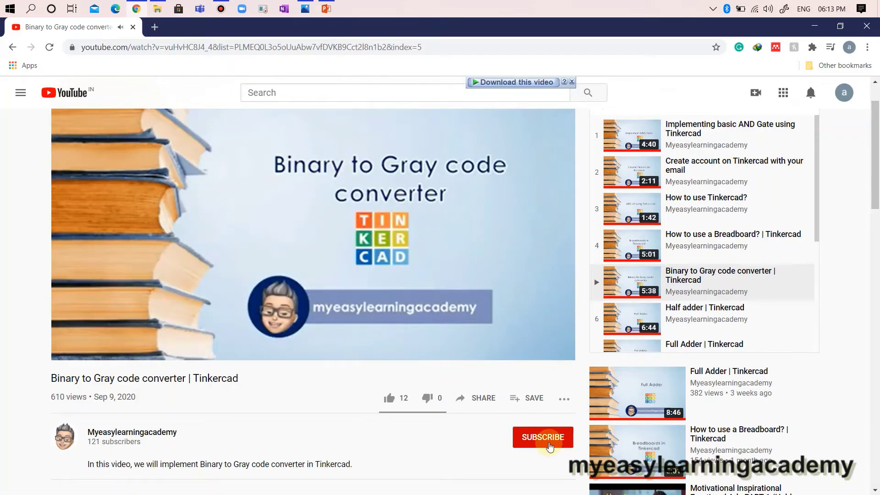
Subscribe to the channel with All notifications and like the Binary to Gray converter video
{"action": "left_click", "coordinate": [549, 443]}
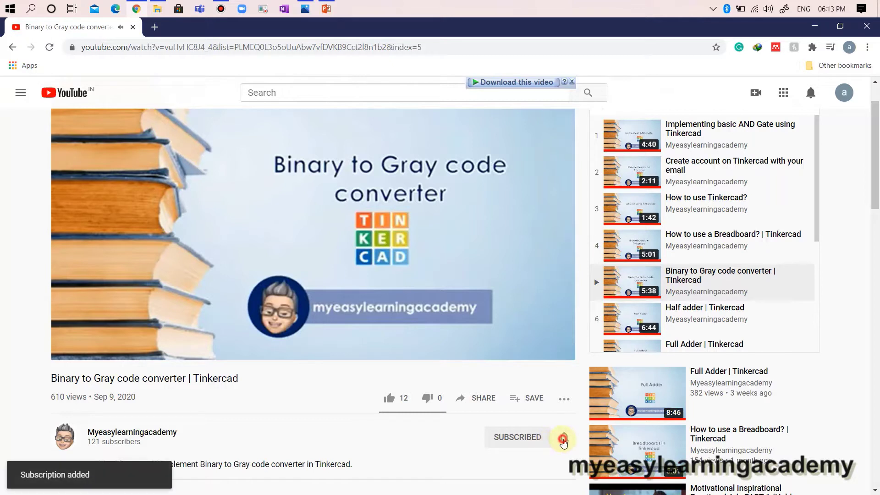
{"action": "left_click", "coordinate": [563, 439]}
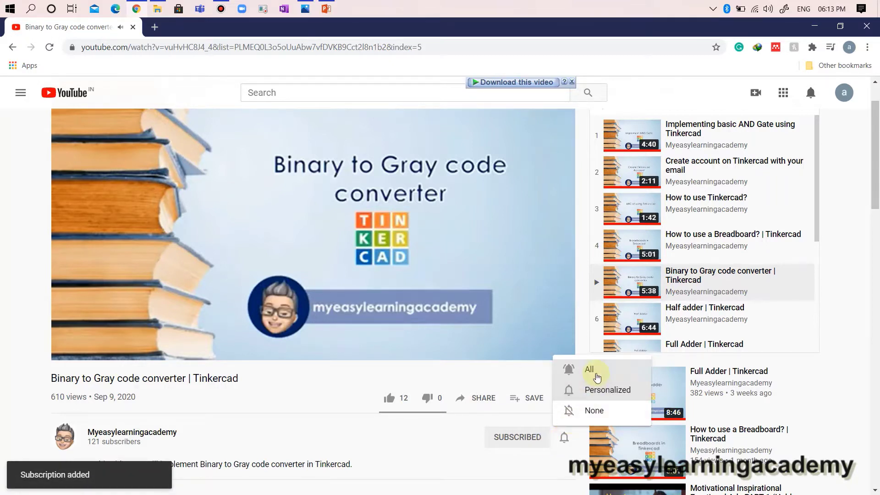
{"action": "left_click", "coordinate": [589, 369]}
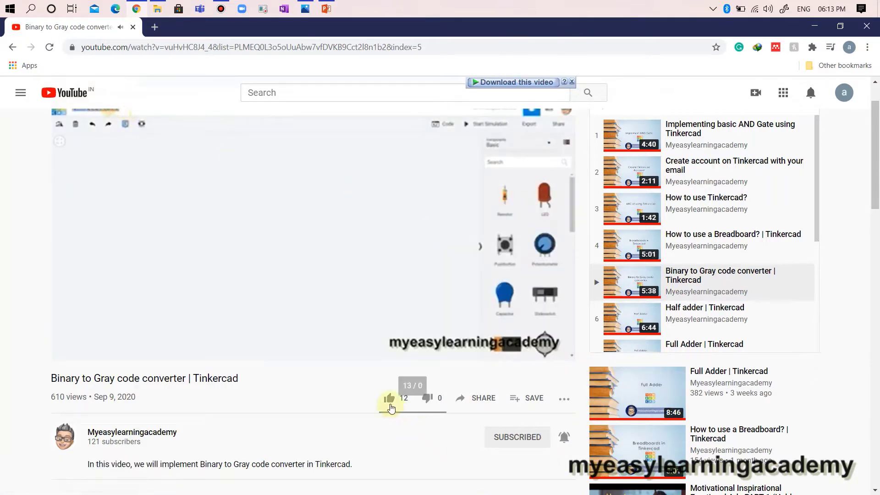
{"action": "left_click", "coordinate": [389, 398]}
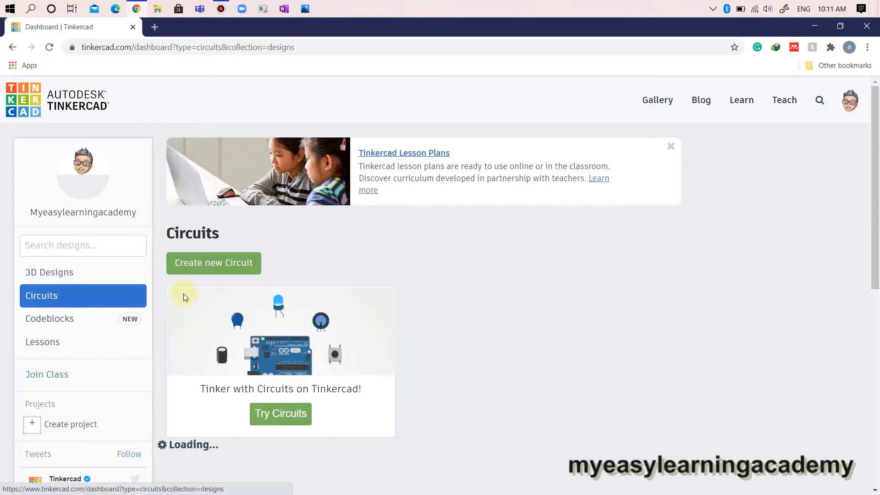
Create a circuit titled 'Gray to binary code converter' and place a 'Components required' note
{"action": "left_click", "coordinate": [220, 267]}
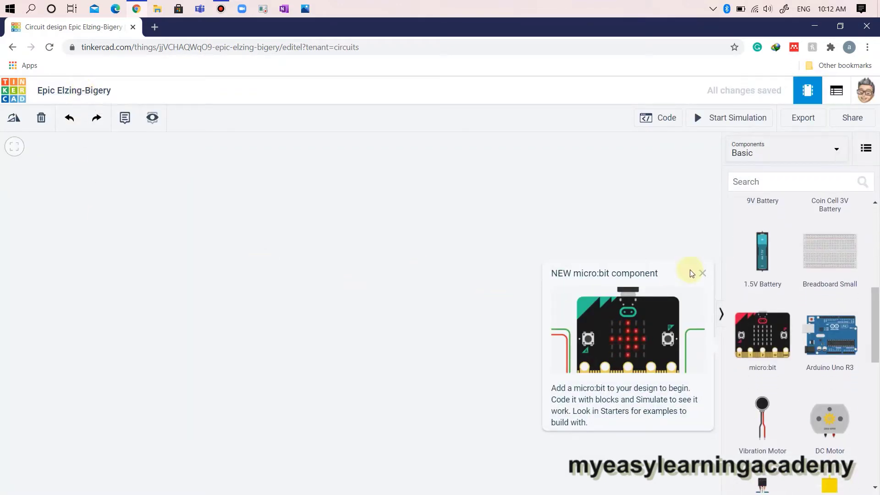
{"action": "left_click", "coordinate": [702, 273]}
{"action": "left_click", "coordinate": [74, 89]}
{"action": "type", "text": "Gray to bina"}
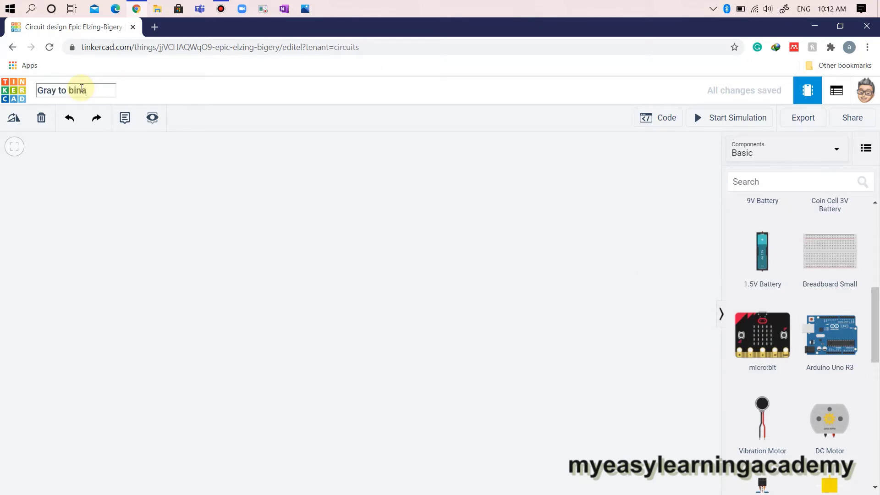
{"action": "type", "text": "ode converter"}
{"action": "key", "text": "Return"}
{"action": "left_click", "coordinate": [124, 117]}
{"action": "left_click", "coordinate": [110, 206]}
{"action": "type", "text": "Compone"}
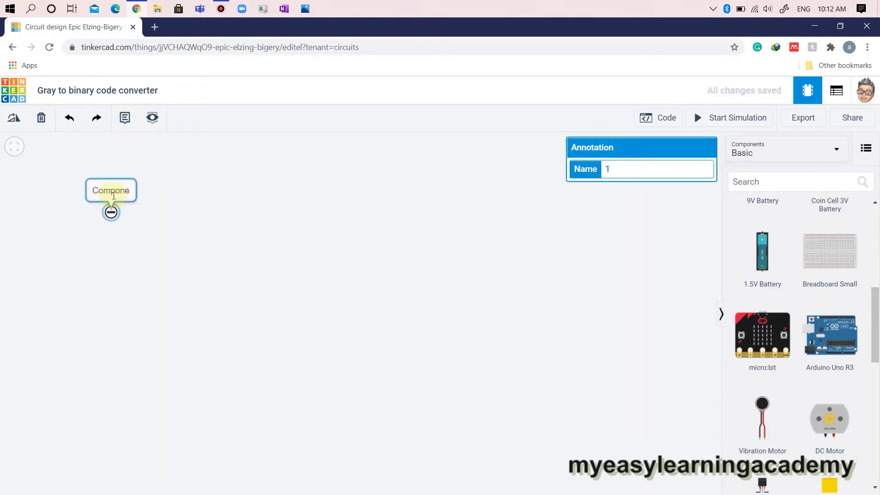
{"action": "type", "text": "nts required"}
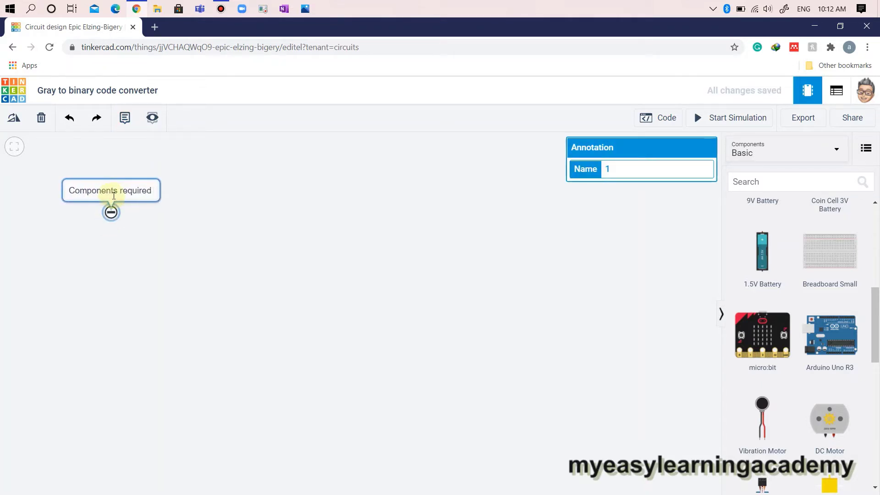
Finish the note and add a resistor set to 150 Ω
{"action": "left_click", "coordinate": [214, 227]}
{"action": "scroll", "coordinate": [811, 328], "scroll_direction": "up", "scroll_amount": 5}
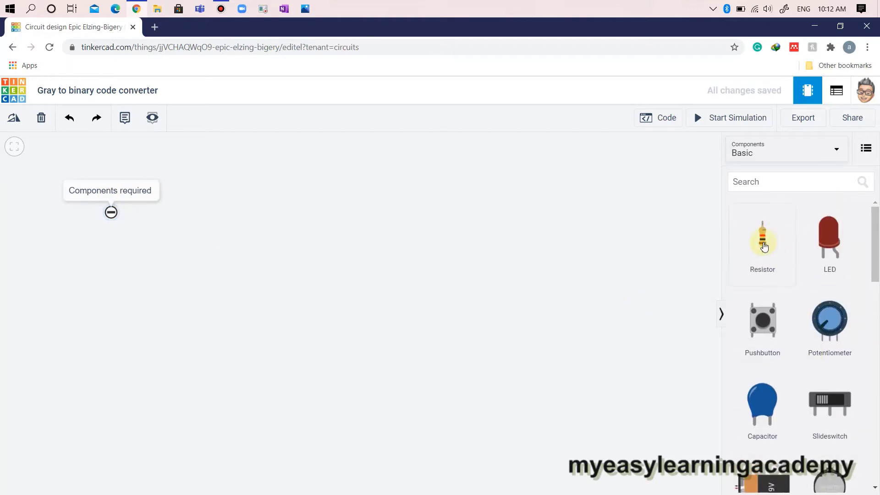
{"action": "left_click_drag", "start_coordinate": [763, 241], "coordinate": [236, 207]}
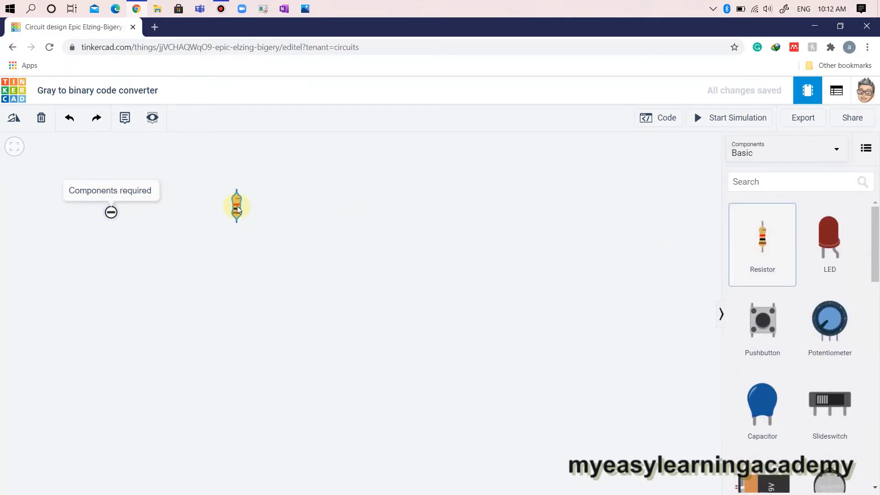
{"action": "left_click", "coordinate": [667, 191]}
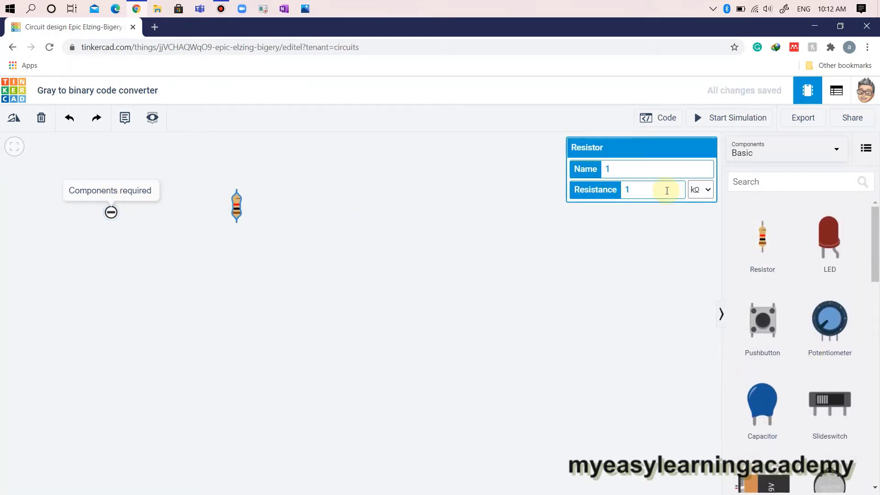
{"action": "key", "text": "BackSpace"}
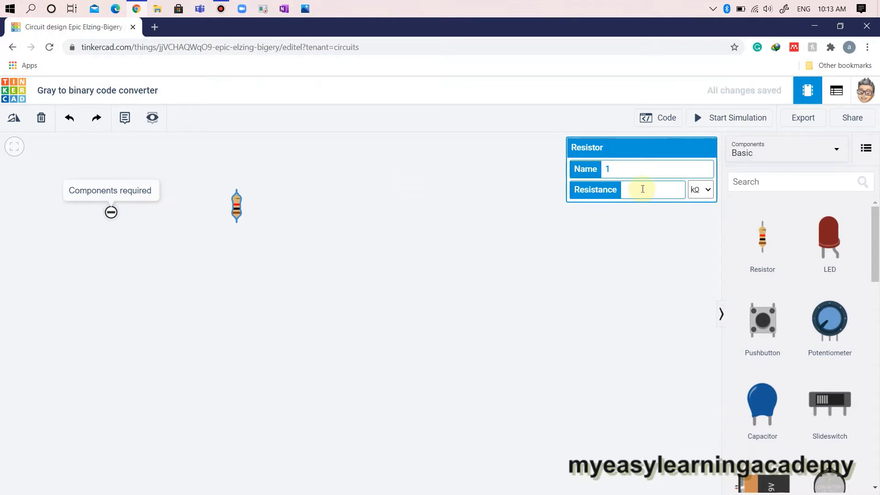
{"action": "type", "text": "150"}
{"action": "left_click", "coordinate": [705, 190]}
{"action": "left_click", "coordinate": [694, 245]}
{"action": "left_click", "coordinate": [466, 255]}
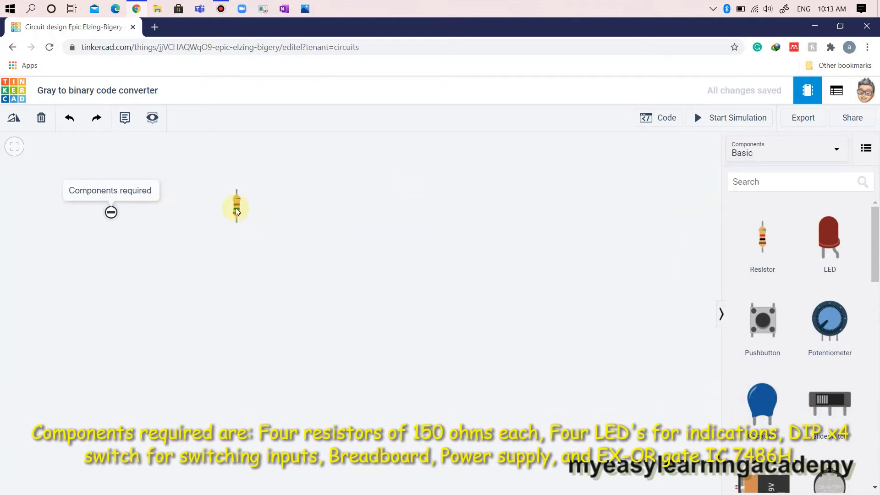
Duplicate the resistor to four copies and add an LED beside them
{"action": "left_click", "coordinate": [237, 207]}
{"action": "key", "text": "ctrl+d"}
{"action": "key", "text": "ctrl+d"}
{"action": "key", "text": "ctrl+d"}
{"action": "left_click_drag", "start_coordinate": [829, 237], "coordinate": [372, 209]}
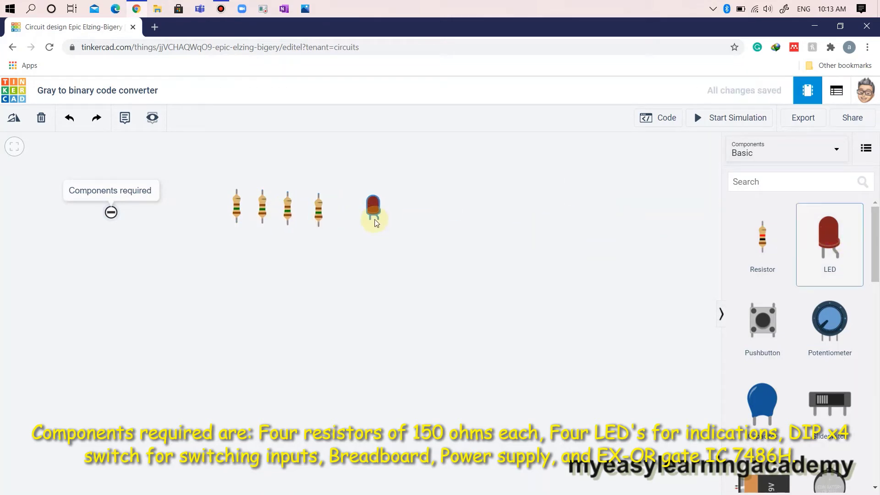
{"action": "key", "text": "ctrl+d"}
{"action": "key", "text": "ctrl+d"}
{"action": "key", "text": "ctrl+d"}
{"action": "scroll", "coordinate": [777, 323], "scroll_direction": "down", "scroll_amount": 3}
{"action": "scroll", "coordinate": [777, 322], "scroll_direction": "down", "scroll_amount": 3}
{"action": "scroll", "coordinate": [777, 324], "scroll_direction": "down", "scroll_amount": 3}
{"action": "scroll", "coordinate": [777, 323], "scroll_direction": "down", "scroll_amount": 3}
{"action": "scroll", "coordinate": [776, 323], "scroll_direction": "down", "scroll_amount": 3}
{"action": "scroll", "coordinate": [777, 323], "scroll_direction": "down", "scroll_amount": 3}
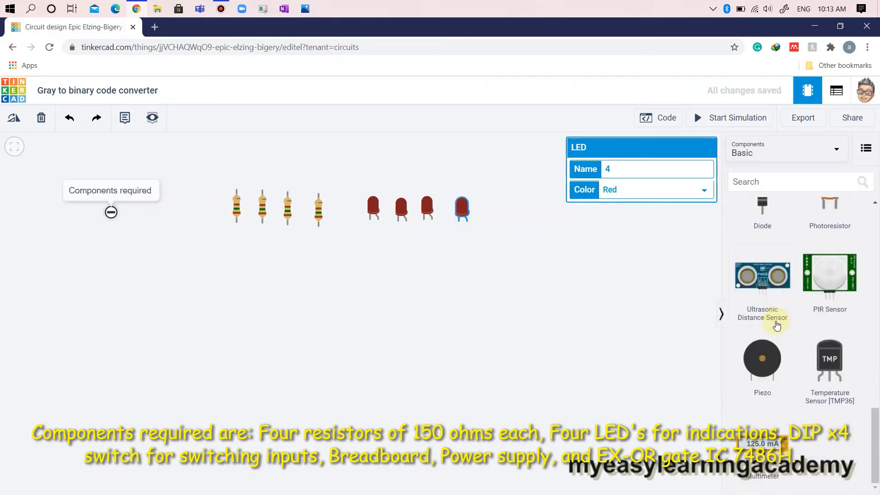
Show All components and place the 4-way DIP switch below the resistors
{"action": "left_click", "coordinate": [787, 149]}
{"action": "left_click", "coordinate": [759, 201]}
{"action": "scroll", "coordinate": [783, 300], "scroll_direction": "down", "scroll_amount": 3}
{"action": "scroll", "coordinate": [783, 301], "scroll_direction": "down", "scroll_amount": 3}
{"action": "scroll", "coordinate": [783, 300], "scroll_direction": "down", "scroll_amount": 3}
{"action": "scroll", "coordinate": [783, 300], "scroll_direction": "down", "scroll_amount": 3}
{"action": "left_click", "coordinate": [761, 398]}
{"action": "left_click", "coordinate": [249, 254]}
{"action": "scroll", "coordinate": [791, 323], "scroll_direction": "down", "scroll_amount": 5}
{"action": "scroll", "coordinate": [790, 323], "scroll_direction": "down", "scroll_amount": 5}
{"action": "scroll", "coordinate": [791, 323], "scroll_direction": "down", "scroll_amount": 5}
{"action": "scroll", "coordinate": [777, 344], "scroll_direction": "down", "scroll_amount": 5}
{"action": "scroll", "coordinate": [774, 391], "scroll_direction": "down", "scroll_amount": 1}
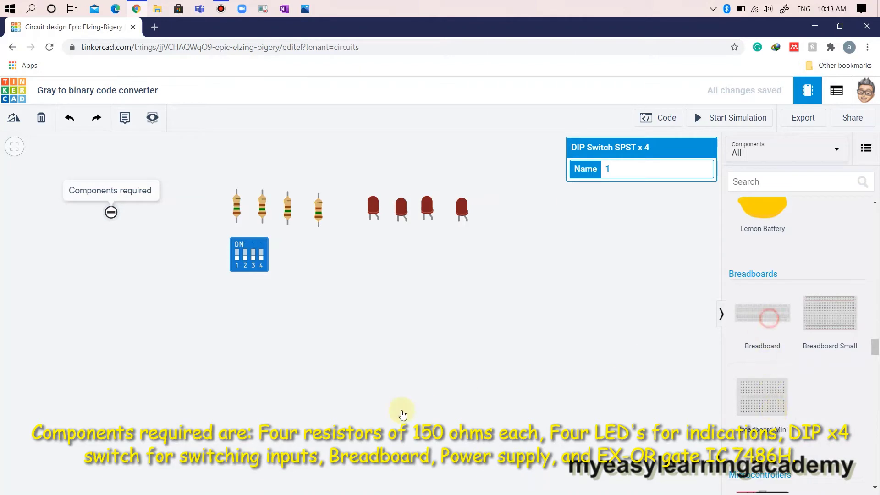
Place the full-size breadboard, the power supply and the 74HC86 XOR chip
{"action": "left_click", "coordinate": [761, 313]}
{"action": "left_click", "coordinate": [337, 395]}
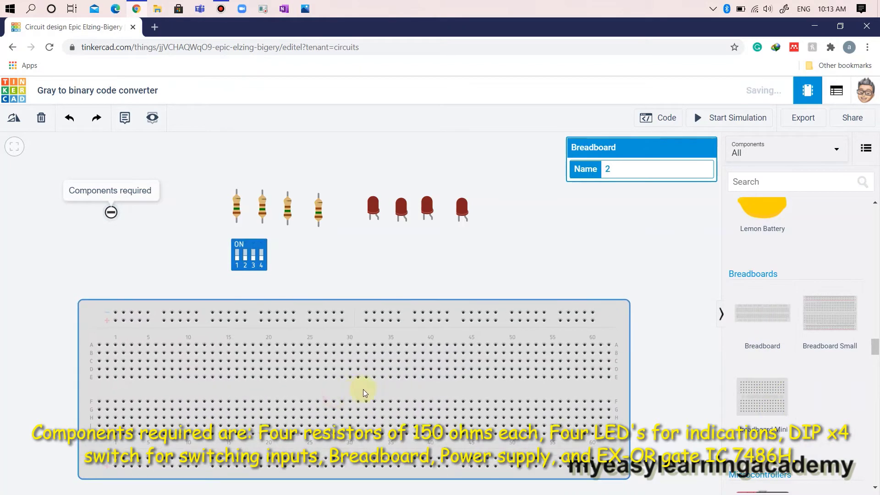
{"action": "left_click_drag", "start_coordinate": [375, 393], "coordinate": [409, 393]}
{"action": "scroll", "coordinate": [790, 344], "scroll_direction": "down", "scroll_amount": 4}
{"action": "scroll", "coordinate": [791, 343], "scroll_direction": "down", "scroll_amount": 4}
{"action": "scroll", "coordinate": [825, 329], "scroll_direction": "down", "scroll_amount": 4}
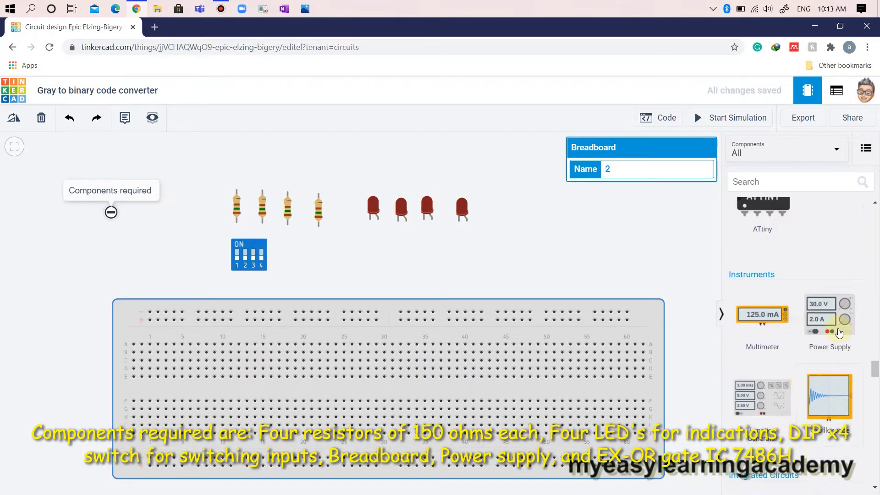
{"action": "left_click", "coordinate": [830, 318]}
{"action": "left_click", "coordinate": [60, 351]}
{"action": "scroll", "coordinate": [797, 412], "scroll_direction": "down", "scroll_amount": 2}
{"action": "scroll", "coordinate": [798, 425], "scroll_direction": "down", "scroll_amount": 3}
{"action": "scroll", "coordinate": [798, 424], "scroll_direction": "down", "scroll_amount": 3}
{"action": "scroll", "coordinate": [798, 424], "scroll_direction": "down", "scroll_amount": 3}
{"action": "scroll", "coordinate": [797, 424], "scroll_direction": "down", "scroll_amount": 3}
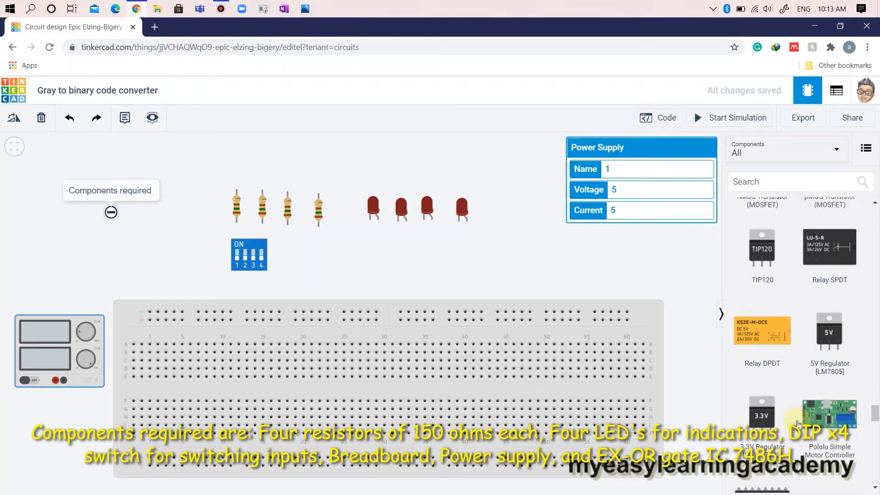
{"action": "scroll", "coordinate": [797, 424], "scroll_direction": "down", "scroll_amount": 3}
{"action": "scroll", "coordinate": [797, 424], "scroll_direction": "down", "scroll_amount": 3}
{"action": "scroll", "coordinate": [797, 424], "scroll_direction": "down", "scroll_amount": 2}
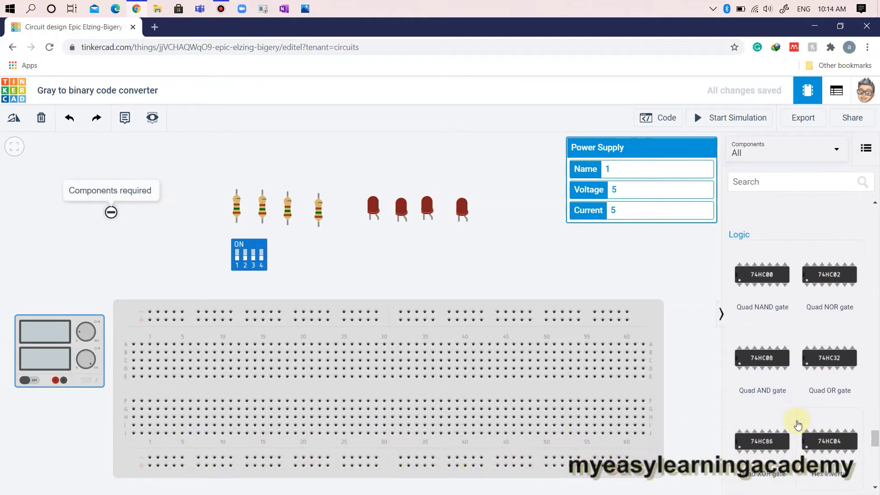
{"action": "scroll", "coordinate": [797, 424], "scroll_direction": "down", "scroll_amount": 1}
{"action": "left_click", "coordinate": [761, 385]}
{"action": "left_click", "coordinate": [383, 263]}
Wire the power supply's positive terminal to the bottom breadboard rail in red
{"action": "left_click", "coordinate": [595, 267]}
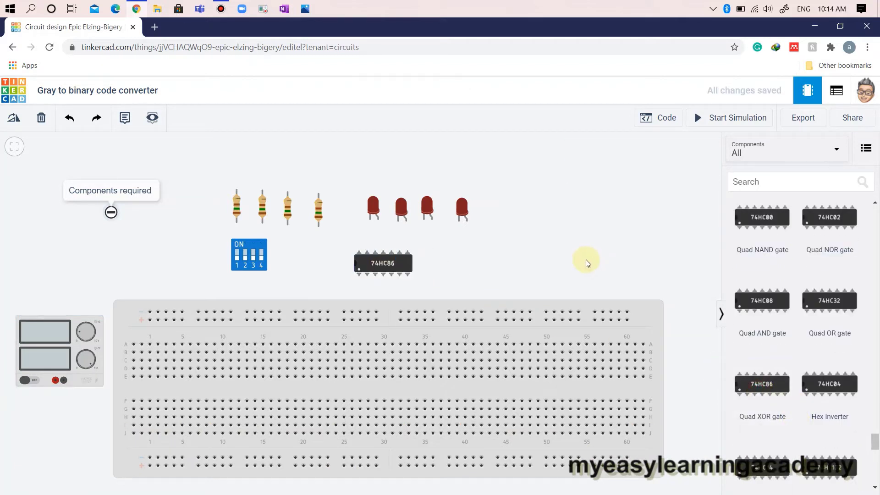
{"action": "scroll", "coordinate": [670, 440], "scroll_direction": "down", "scroll_amount": 1}
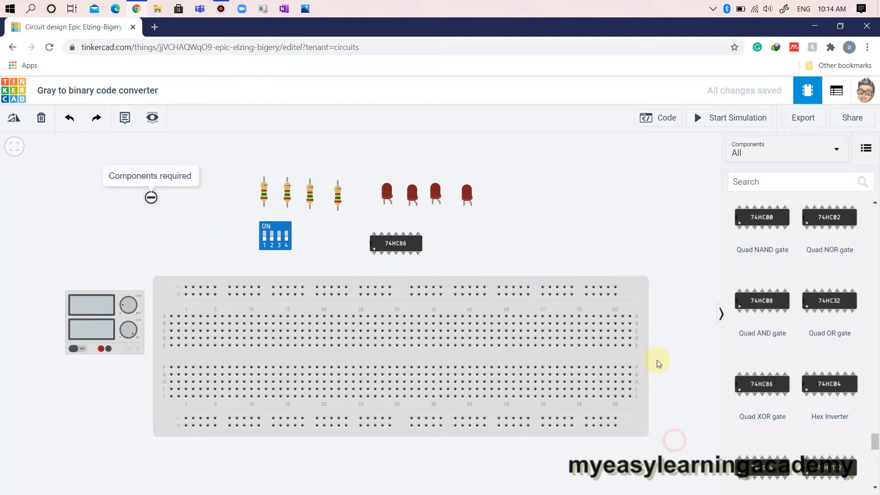
{"action": "scroll", "coordinate": [656, 363], "scroll_direction": "down", "scroll_amount": 3}
{"action": "scroll", "coordinate": [658, 385], "scroll_direction": "up", "scroll_amount": 2}
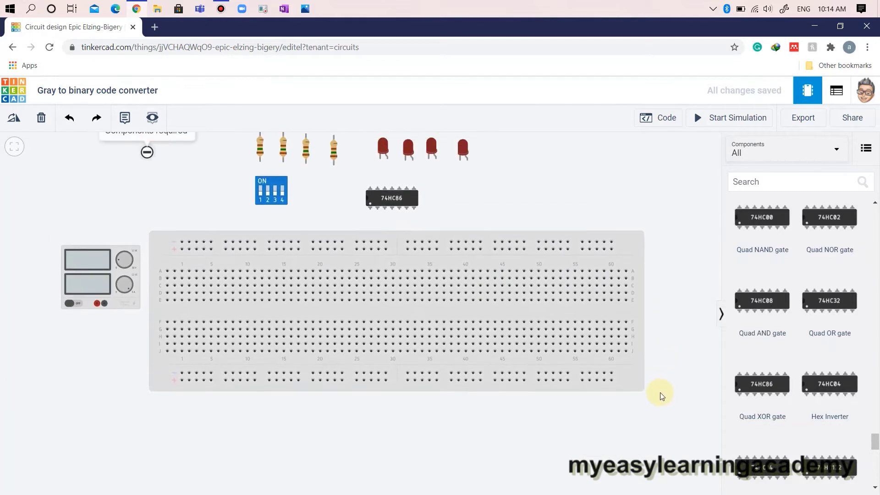
{"action": "left_click_drag", "start_coordinate": [662, 397], "coordinate": [658, 409]}
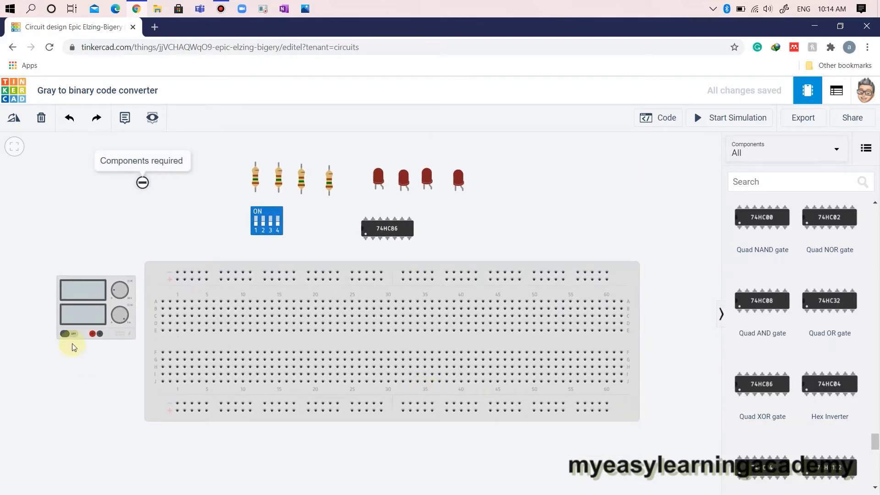
{"action": "left_click", "coordinate": [92, 334]}
{"action": "left_click", "coordinate": [92, 416]}
{"action": "left_click", "coordinate": [177, 412]}
{"action": "left_click_drag", "start_coordinate": [91, 417], "coordinate": [92, 411]}
{"action": "left_click", "coordinate": [634, 192]}
{"action": "key", "text": "2"}
Wire the other power supply terminal to the bottom rail in black
{"action": "left_click", "coordinate": [99, 335]}
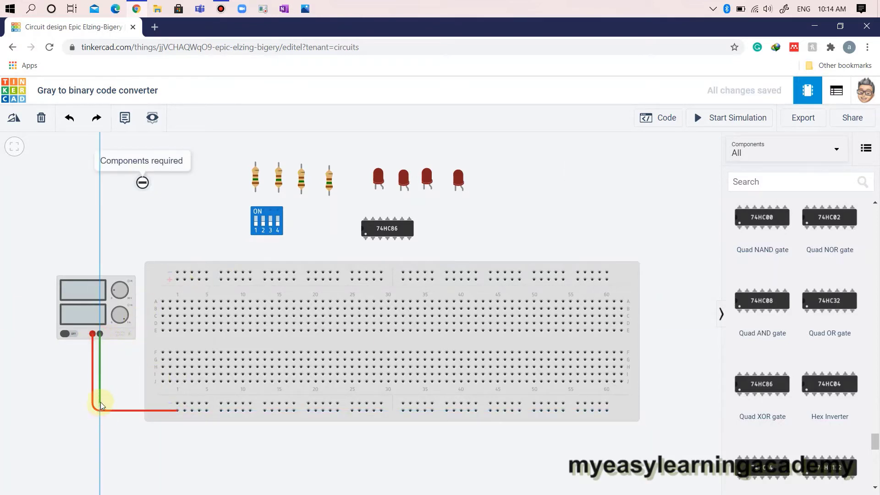
{"action": "left_click", "coordinate": [100, 403]}
{"action": "left_click", "coordinate": [178, 403]}
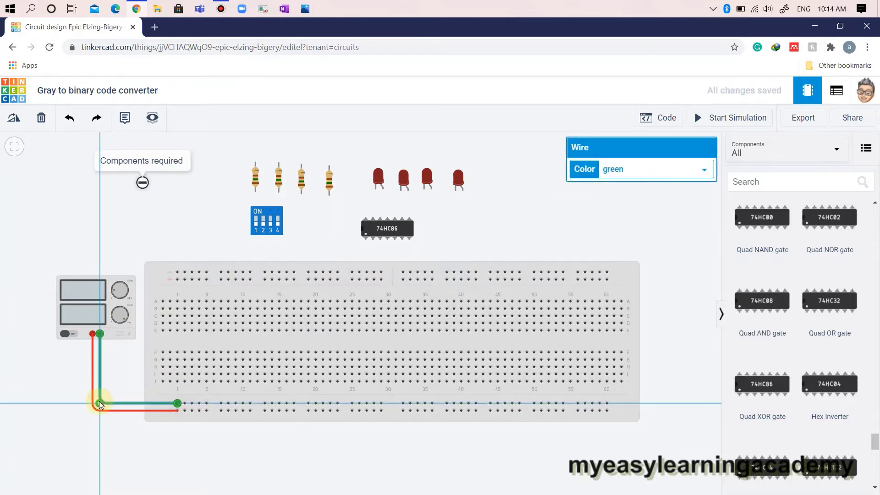
{"action": "left_click", "coordinate": [642, 169]}
{"action": "left_click", "coordinate": [614, 193]}
{"action": "left_click", "coordinate": [536, 199]}
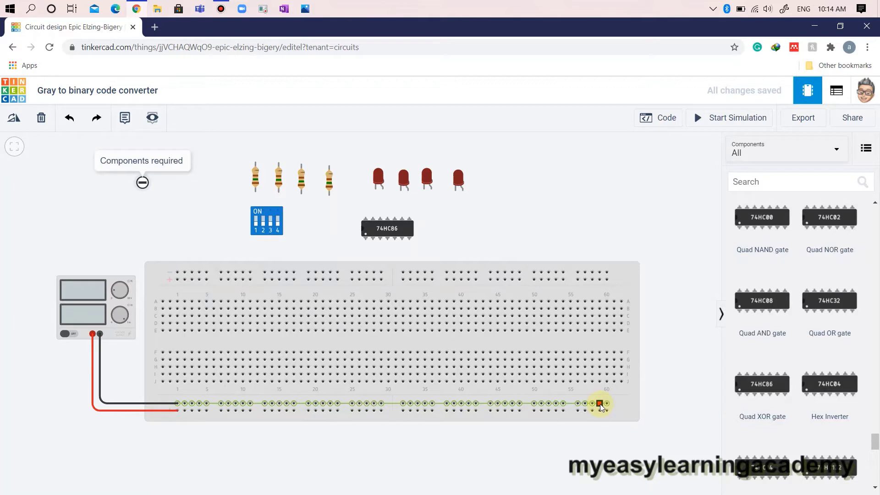
Jumper the bottom rails to the top rails with one black and one red wire
{"action": "left_click", "coordinate": [185, 403]}
{"action": "left_click", "coordinate": [184, 274]}
{"action": "left_click", "coordinate": [641, 168]}
{"action": "left_click", "coordinate": [615, 180]}
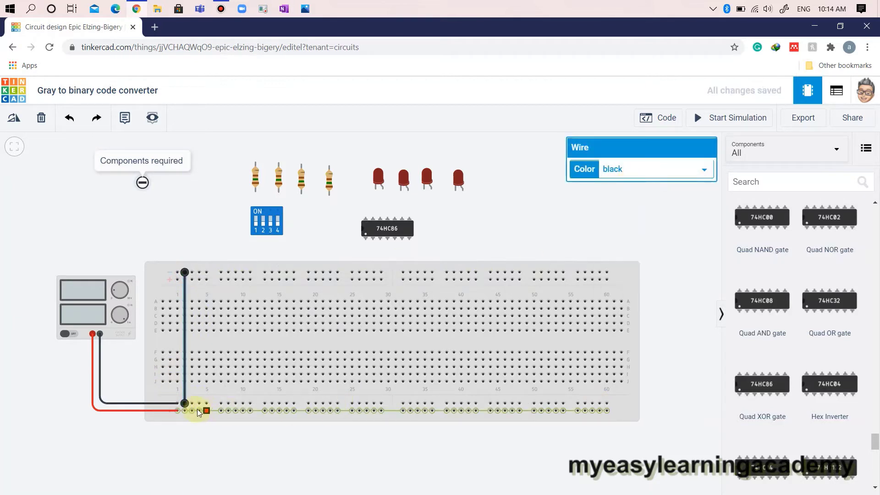
{"action": "left_click", "coordinate": [198, 411]}
{"action": "left_click", "coordinate": [191, 279]}
{"action": "left_click", "coordinate": [632, 170]}
{"action": "left_click", "coordinate": [609, 193]}
Seat the 74HC86 on the breadboard centre and wire its ground pin black to the bottom rail
{"action": "left_click", "coordinate": [505, 227]}
{"action": "mouse_move", "coordinate": [387, 229]}
{"action": "left_mouse_down"}
{"action": "mouse_move", "coordinate": [402, 283]}
{"action": "mouse_move", "coordinate": [373, 341]}
{"action": "left_mouse_up"}
{"action": "left_click", "coordinate": [451, 461]}
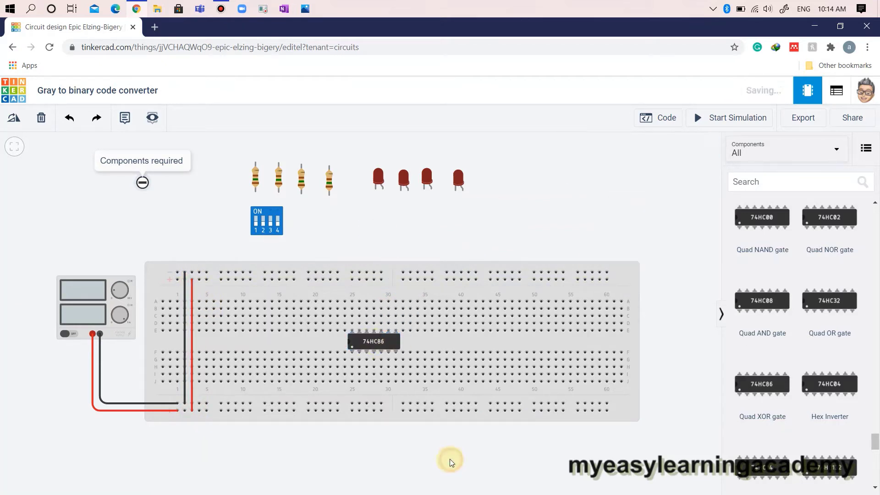
{"action": "left_click", "coordinate": [398, 355]}
{"action": "left_click", "coordinate": [401, 404]}
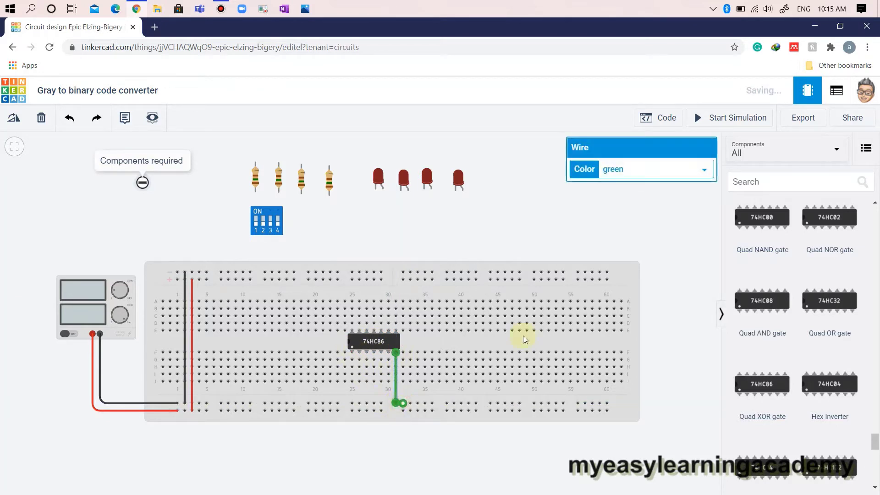
{"action": "left_click", "coordinate": [642, 169]}
{"action": "left_click", "coordinate": [508, 220]}
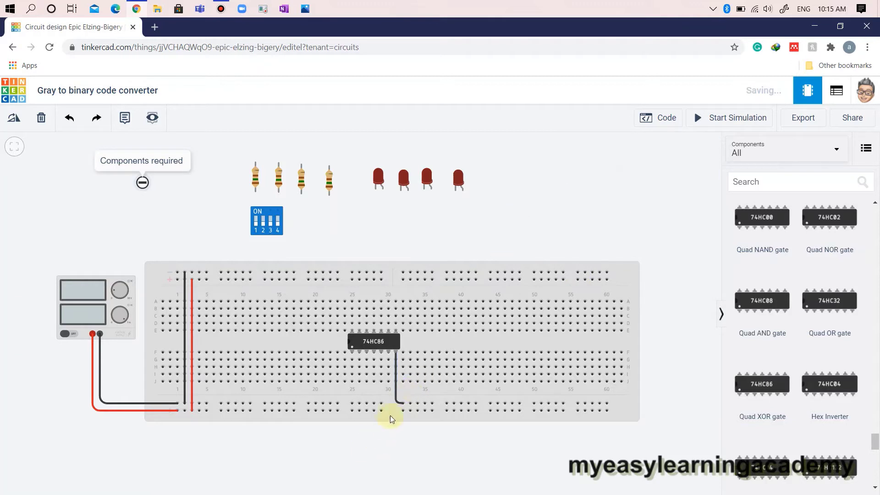
Wire the chip's top-left supply pin to the top power rail in red
{"action": "left_click", "coordinate": [351, 334]}
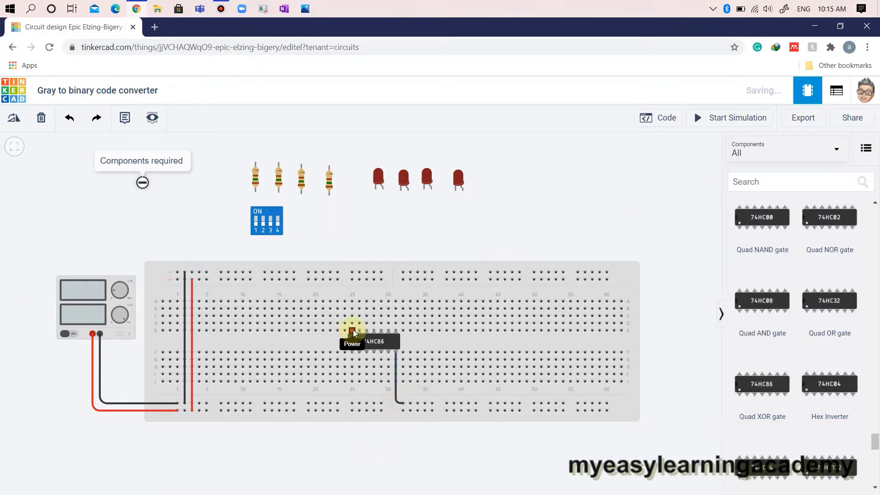
{"action": "left_click", "coordinate": [351, 280]}
{"action": "left_click", "coordinate": [638, 169]}
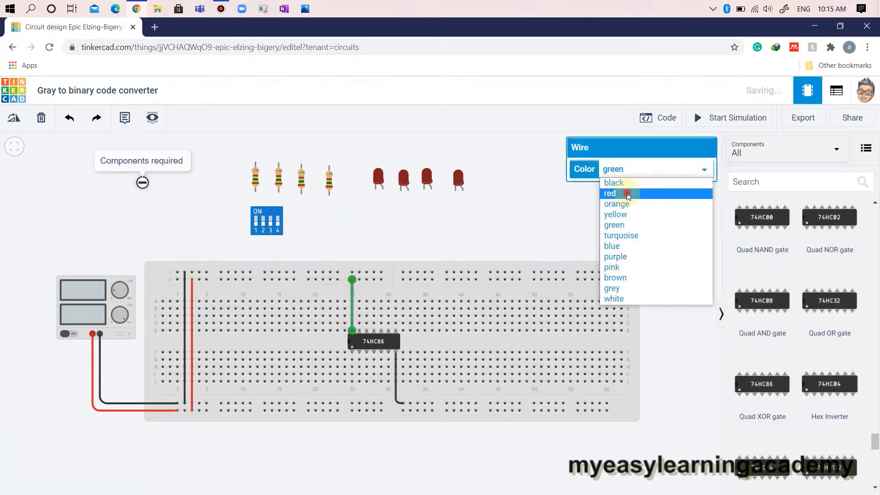
{"action": "left_click", "coordinate": [628, 193]}
{"action": "left_click", "coordinate": [488, 213]}
{"action": "left_click_drag", "start_coordinate": [638, 459], "coordinate": [639, 443]}
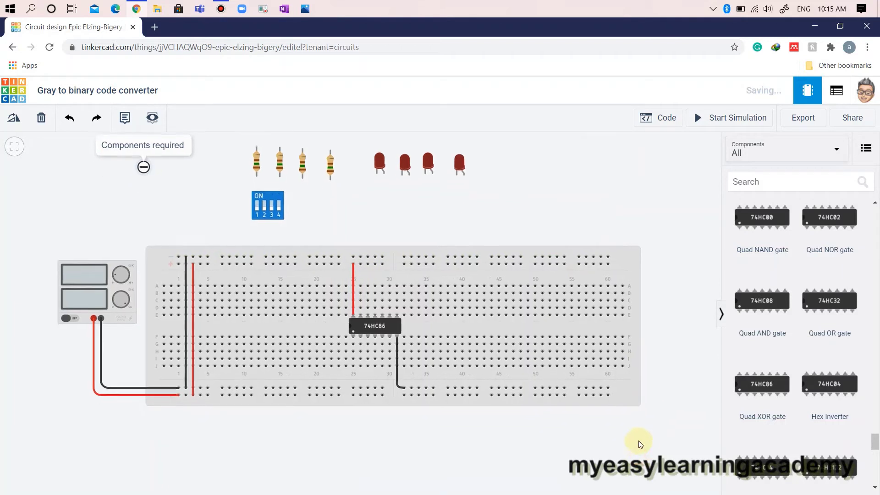
Move the DIP switch below the breadboard and rotate it upright
{"action": "left_click_drag", "start_coordinate": [268, 204], "coordinate": [268, 435]}
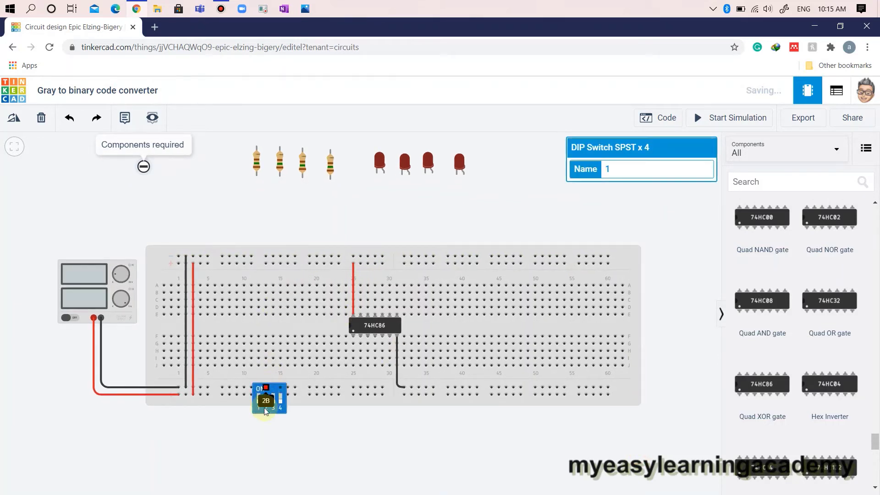
{"action": "left_click", "coordinate": [14, 117]}
{"action": "left_click", "coordinate": [17, 121]}
{"action": "left_click", "coordinate": [262, 432]}
{"action": "left_click_drag", "start_coordinate": [260, 431], "coordinate": [256, 431]}
Wire the first and second switch pins to the breadboard with red wires
{"action": "left_click", "coordinate": [250, 431]}
{"action": "left_click", "coordinate": [251, 394]}
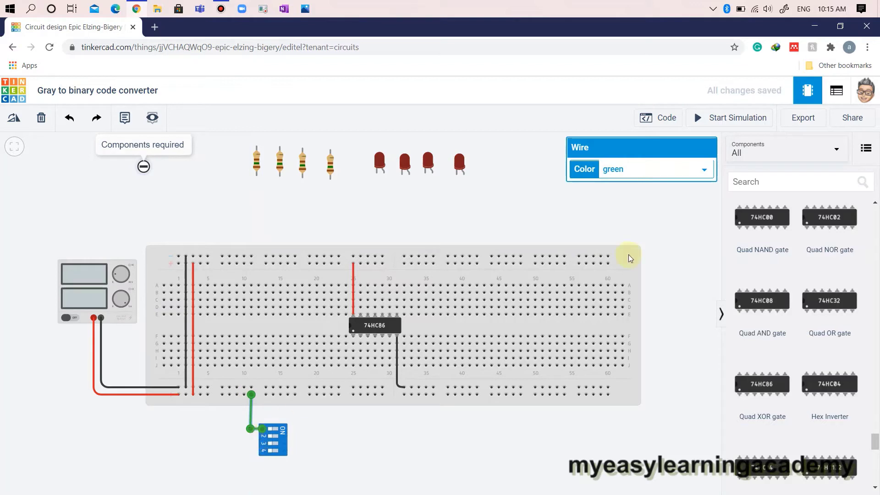
{"action": "left_click", "coordinate": [641, 168]}
{"action": "left_click", "coordinate": [615, 193]}
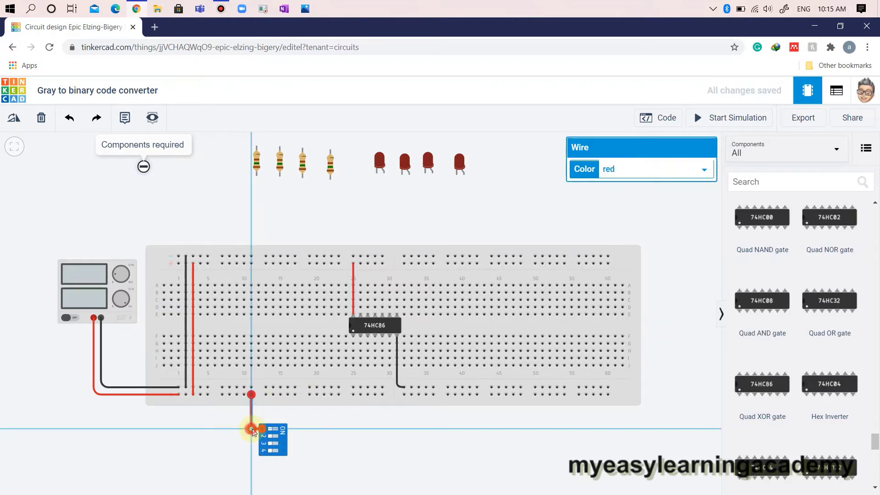
{"action": "left_click", "coordinate": [259, 431]}
{"action": "left_click", "coordinate": [244, 395]}
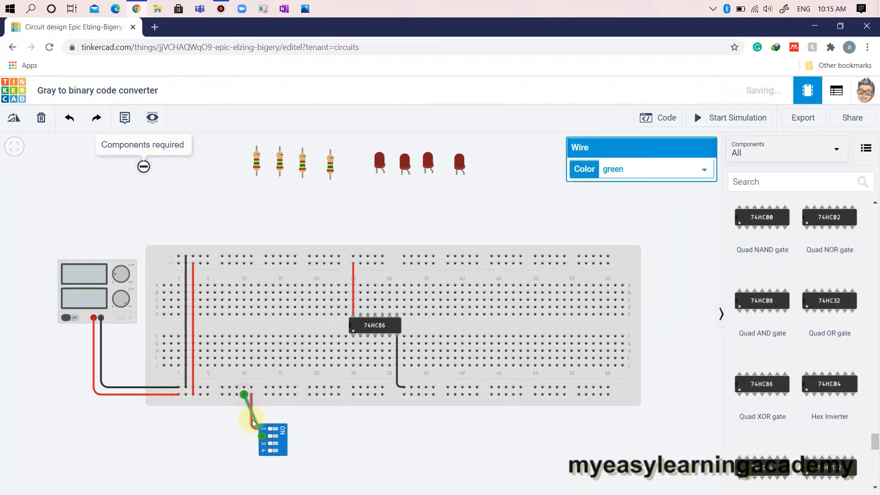
{"action": "left_click", "coordinate": [249, 435]}
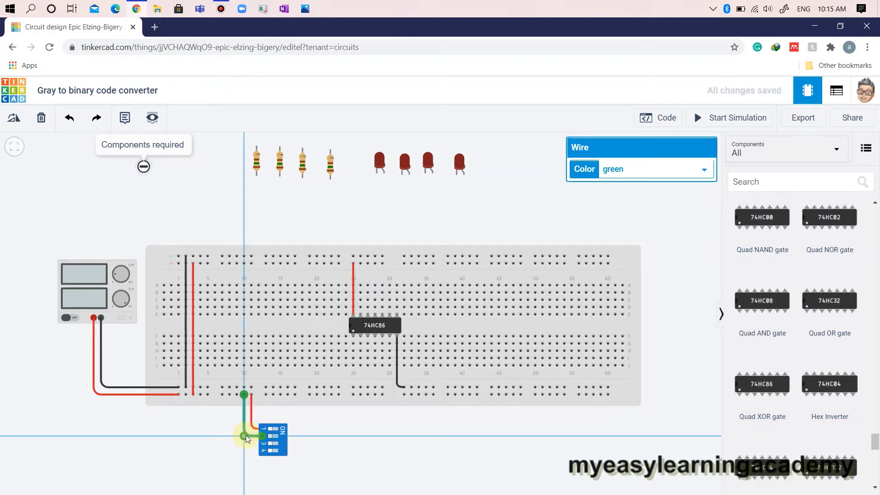
{"action": "left_click", "coordinate": [642, 169]}
{"action": "left_click", "coordinate": [616, 184]}
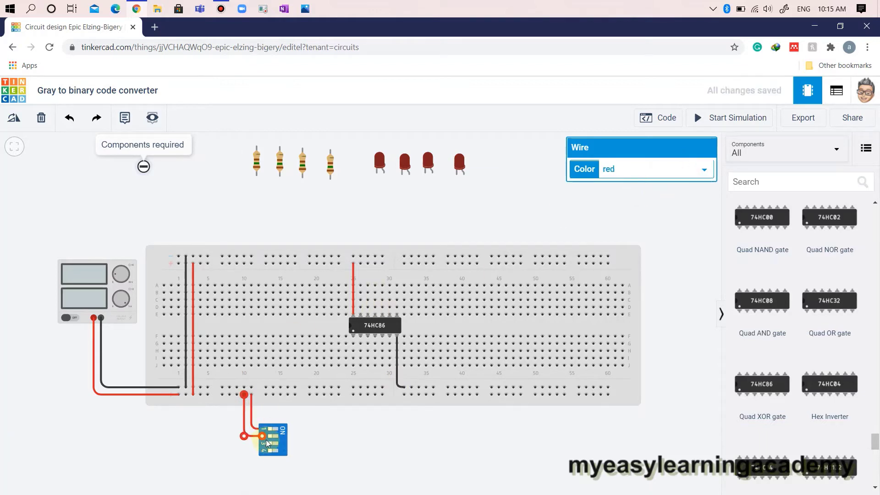
Wire the third switch pin in red and run the fourth pin's wire to the breadboard
{"action": "left_click", "coordinate": [236, 394]}
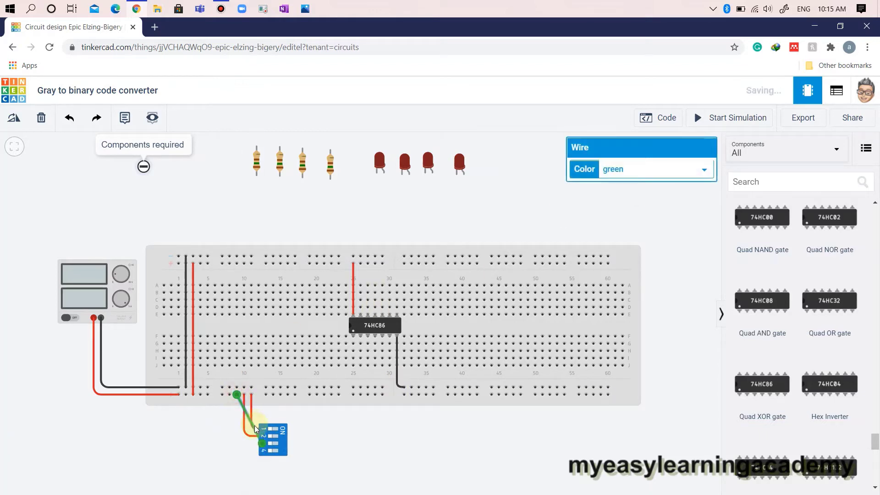
{"action": "left_click", "coordinate": [255, 425]}
{"action": "left_click_drag", "start_coordinate": [255, 428], "coordinate": [236, 444]}
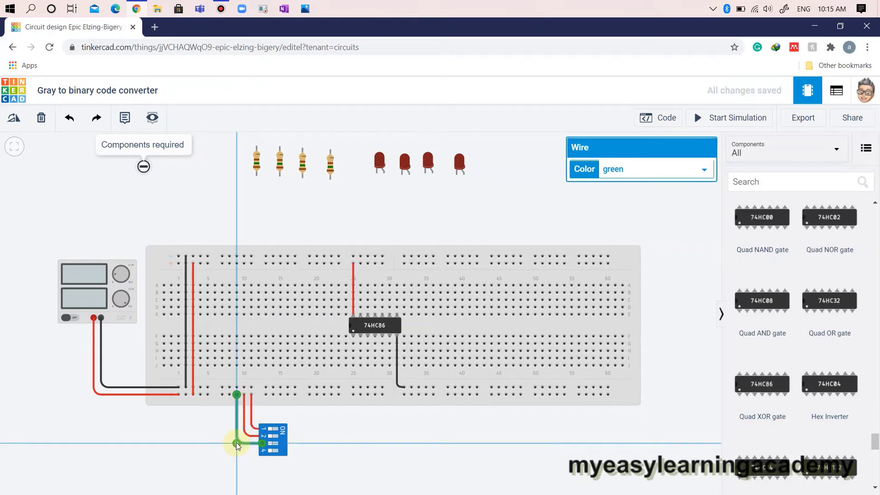
{"action": "left_click", "coordinate": [641, 170]}
{"action": "left_click", "coordinate": [627, 194]}
{"action": "left_click", "coordinate": [287, 224]}
{"action": "left_click", "coordinate": [264, 451]}
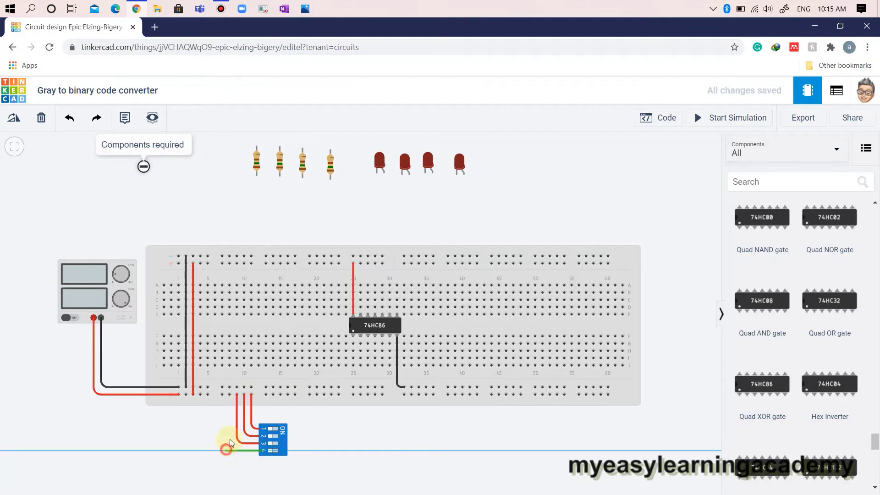
{"action": "left_click", "coordinate": [229, 393]}
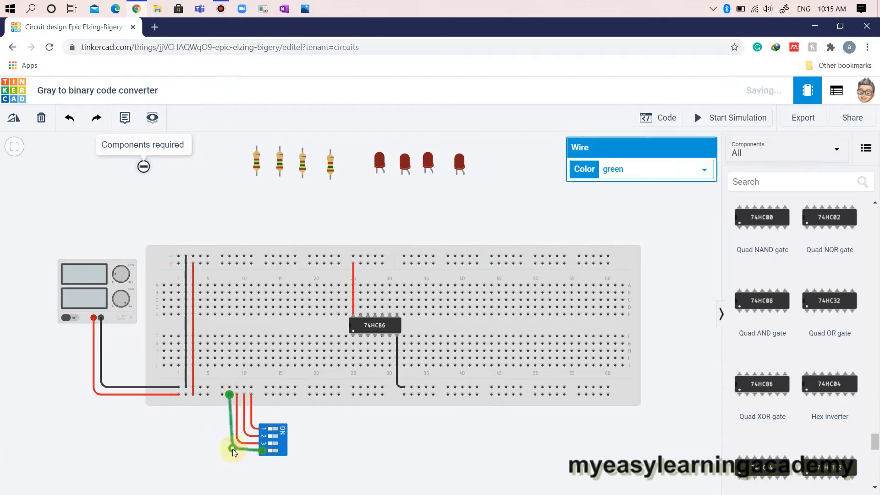
{"action": "left_click_drag", "start_coordinate": [228, 451], "coordinate": [229, 452]}
Make the fourth switch wire red
{"action": "left_click", "coordinate": [641, 170]}
{"action": "left_click", "coordinate": [611, 192]}
{"action": "left_click", "coordinate": [375, 200]}
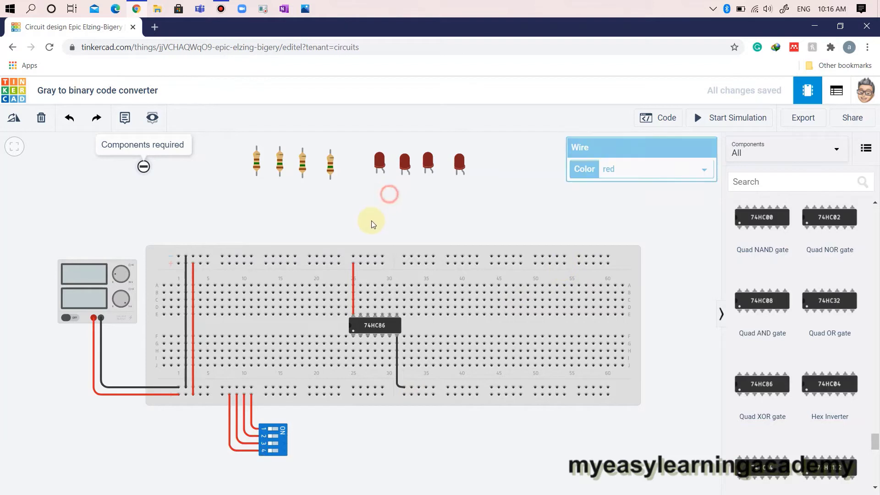
Add a G0 note above the first switch wire, placed to its right
{"action": "left_click", "coordinate": [124, 118]}
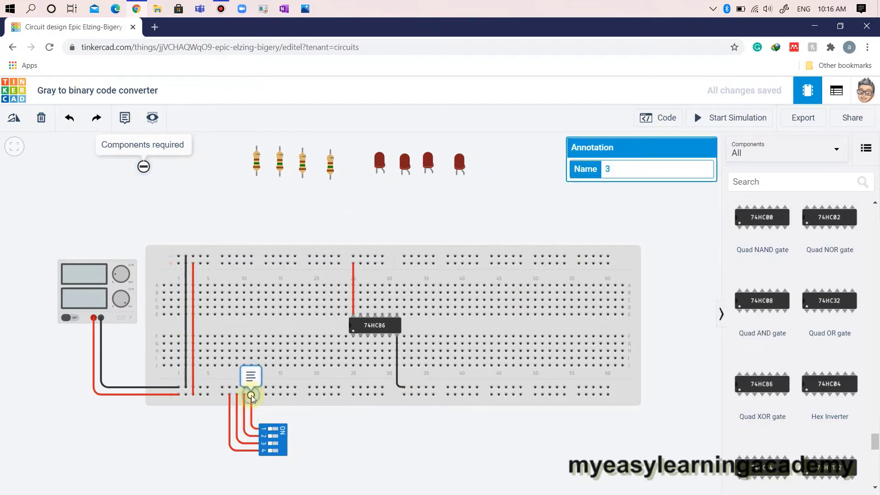
{"action": "left_click", "coordinate": [251, 395]}
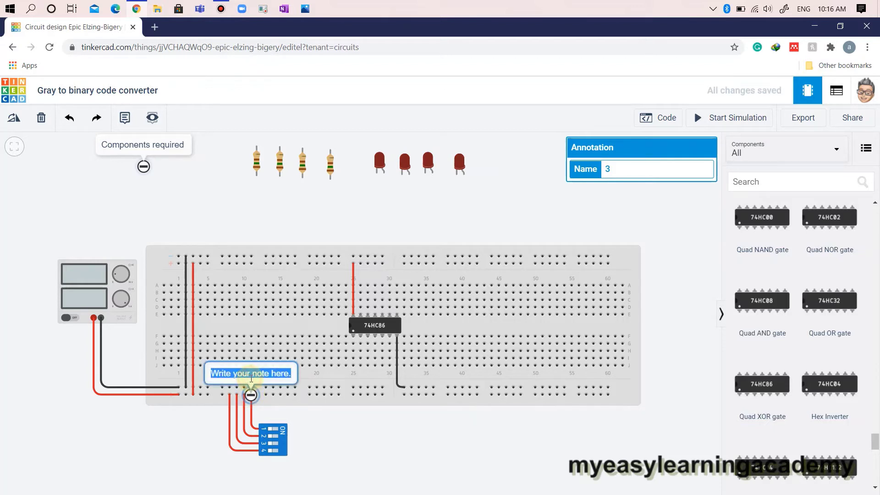
{"action": "type", "text": "G"}
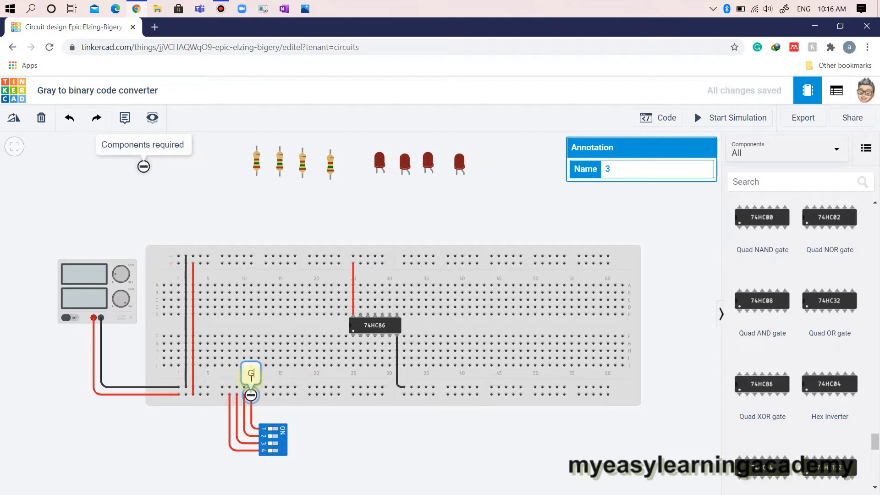
{"action": "type", "text": "d"}
{"action": "left_click", "coordinate": [346, 451]}
{"action": "left_click", "coordinate": [253, 397]}
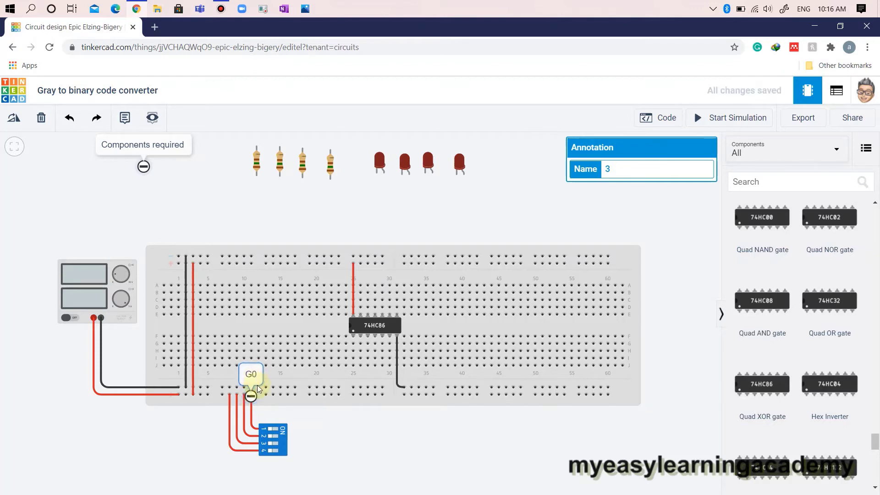
{"action": "left_click_drag", "start_coordinate": [263, 391], "coordinate": [269, 402]}
{"action": "left_click", "coordinate": [308, 421]}
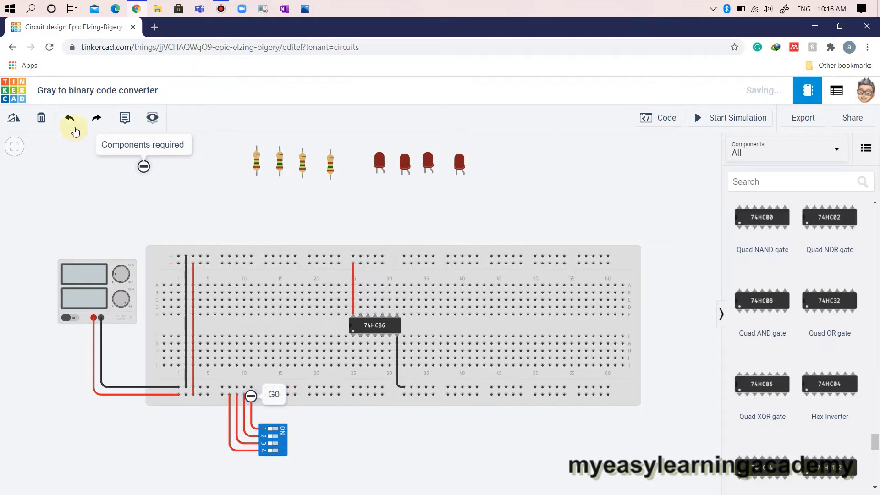
Add a G3 note beside the fourth switch wire, moved to the lower left
{"action": "left_click", "coordinate": [124, 121]}
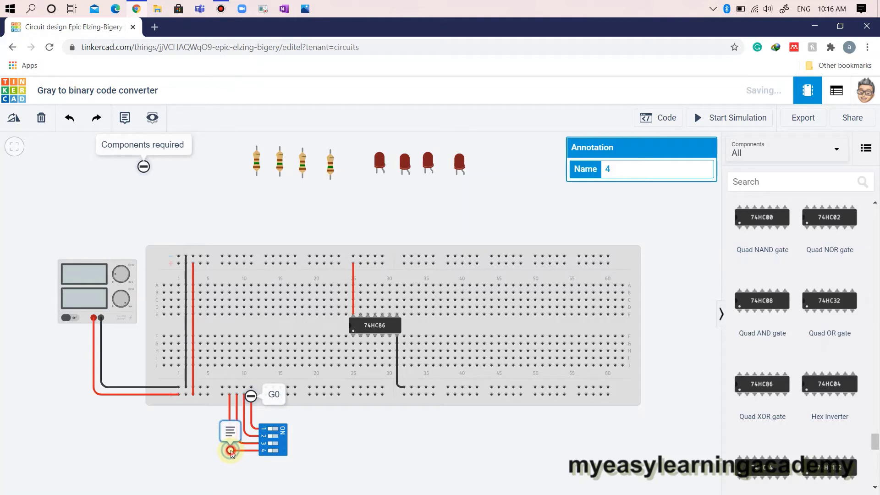
{"action": "left_click", "coordinate": [231, 450]}
{"action": "double_click", "coordinate": [227, 430]}
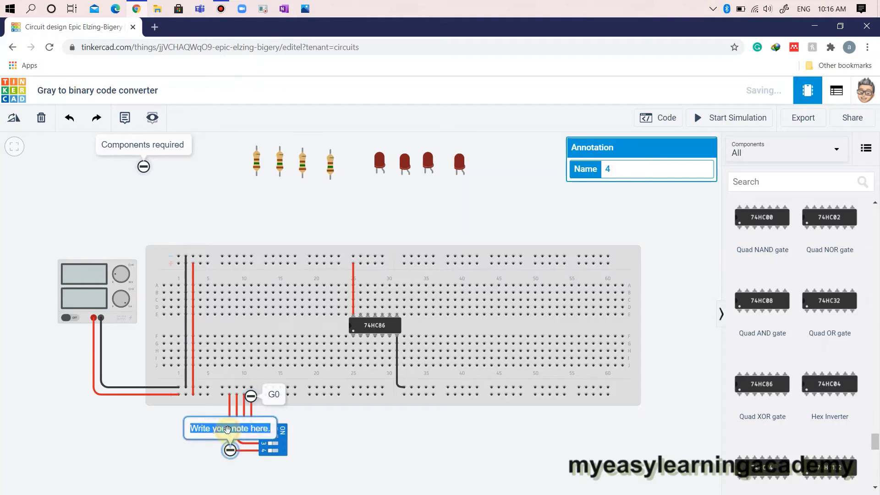
{"action": "type", "text": "G3"}
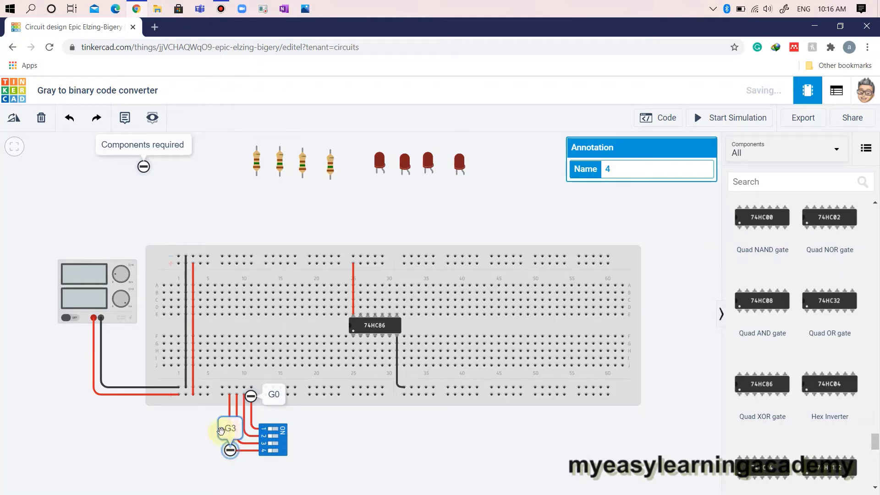
{"action": "left_click_drag", "start_coordinate": [221, 430], "coordinate": [203, 450]}
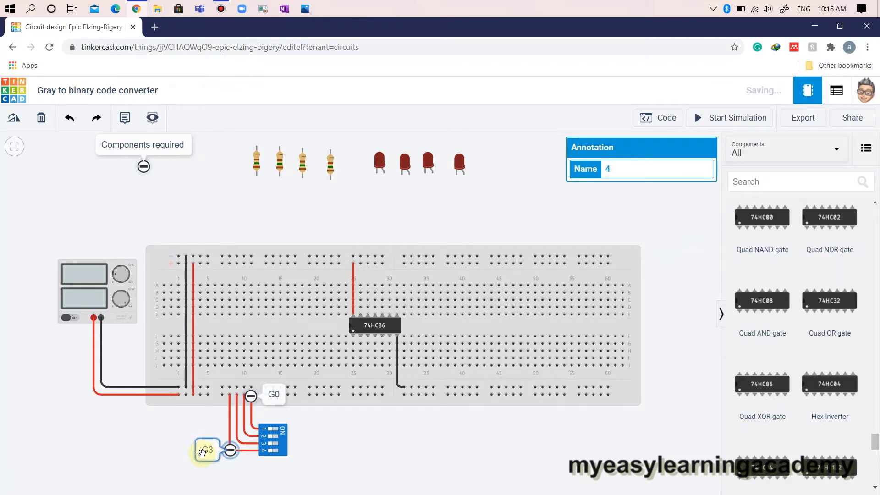
{"action": "left_click", "coordinate": [331, 459]}
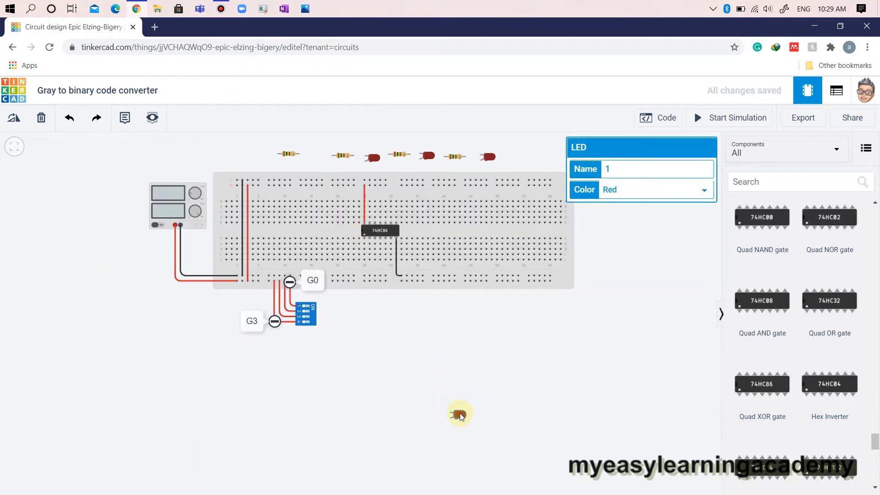
Move a resistor next to the LED below the breadboard
{"action": "left_click", "coordinate": [463, 410]}
{"action": "left_click_drag", "start_coordinate": [289, 155], "coordinate": [454, 417]}
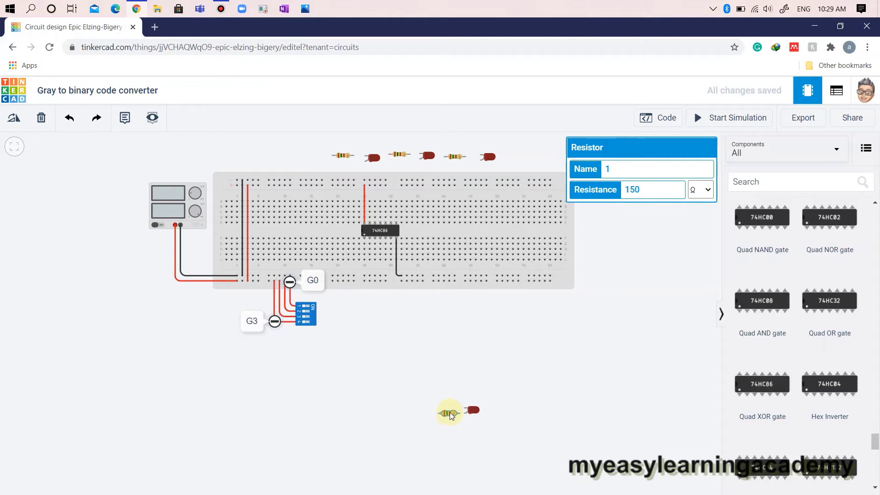
{"action": "left_click_drag", "start_coordinate": [409, 388], "coordinate": [493, 412]}
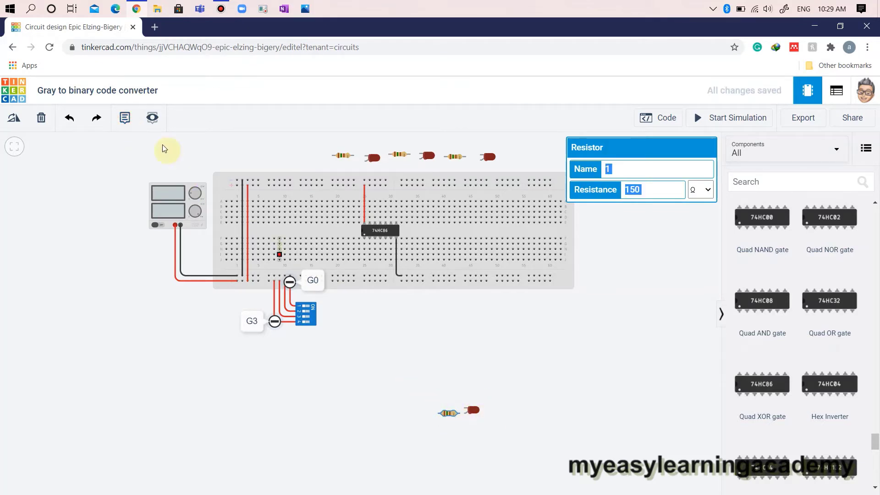
Add a 'B3 = G3' note beside the LED, positioned to its right
{"action": "left_click", "coordinate": [152, 118]}
{"action": "left_click", "coordinate": [500, 419]}
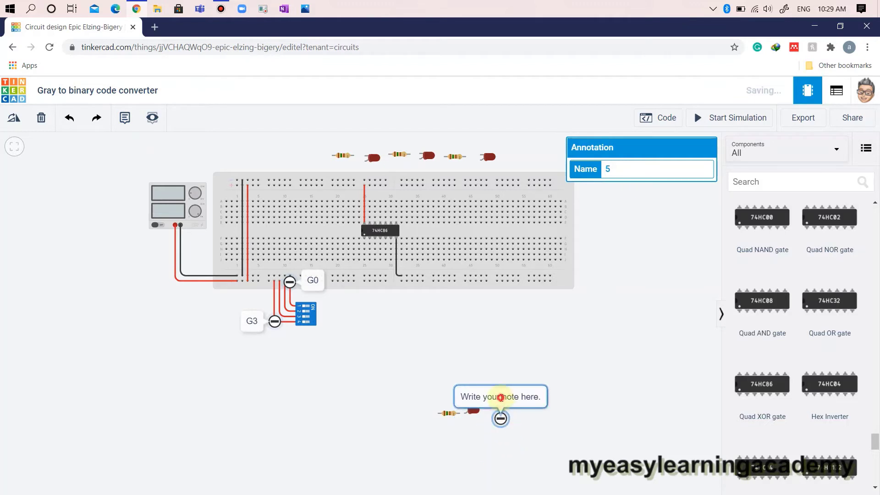
{"action": "type", "text": "B1"}
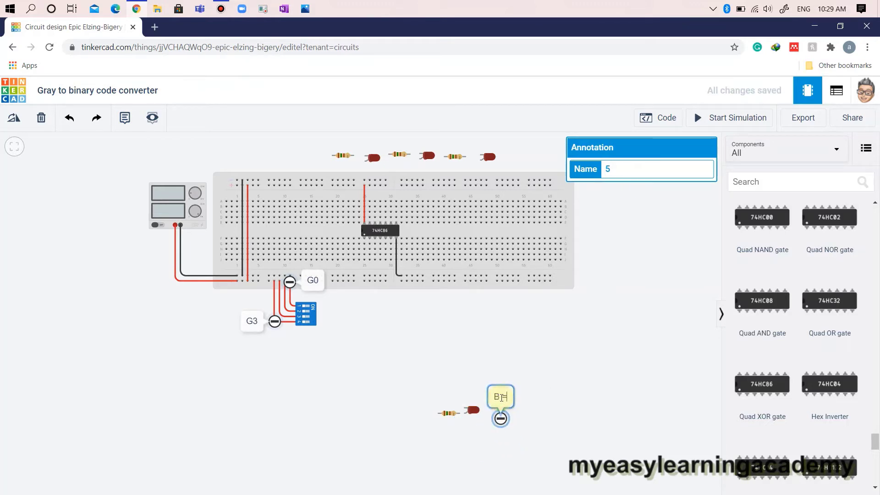
{"action": "type", "text": "3 = G3"}
{"action": "left_click", "coordinate": [523, 418]}
{"action": "left_click", "coordinate": [535, 421]}
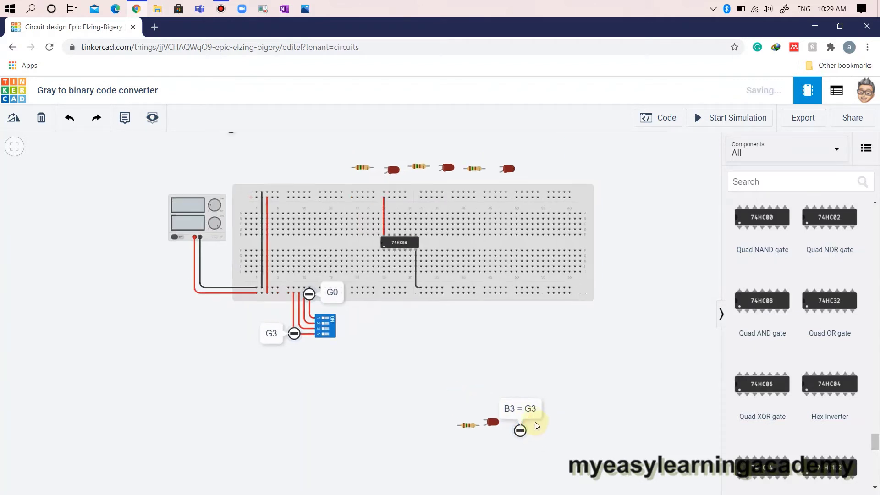
{"action": "scroll", "coordinate": [521, 409], "scroll_direction": "down", "scroll_amount": 1}
{"action": "left_click", "coordinate": [507, 421]}
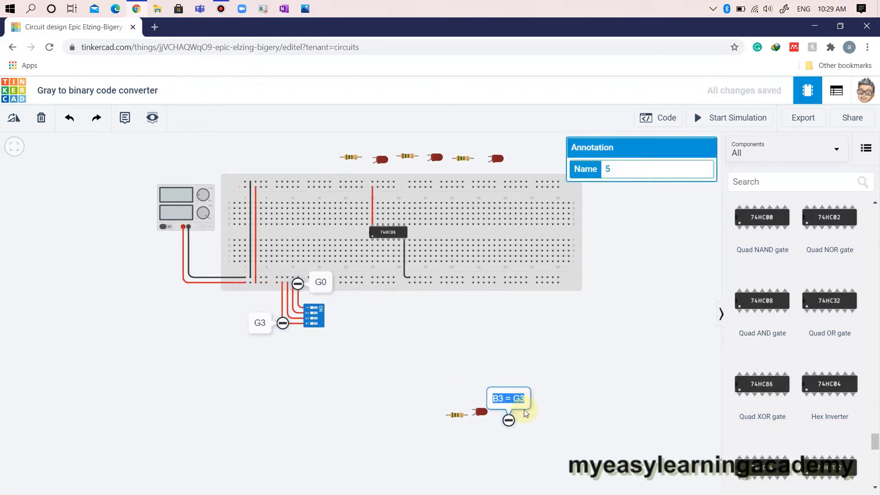
{"action": "mouse_move", "coordinate": [509, 399]}
{"action": "left_mouse_down"}
{"action": "mouse_move", "coordinate": [530, 422]}
{"action": "mouse_move", "coordinate": [491, 414]}
{"action": "left_mouse_up"}
Connect the breadboard row to the B3 LED terminal with a black wire
{"action": "left_click", "coordinate": [412, 344]}
{"action": "left_click", "coordinate": [470, 412]}
{"action": "left_click", "coordinate": [462, 279]}
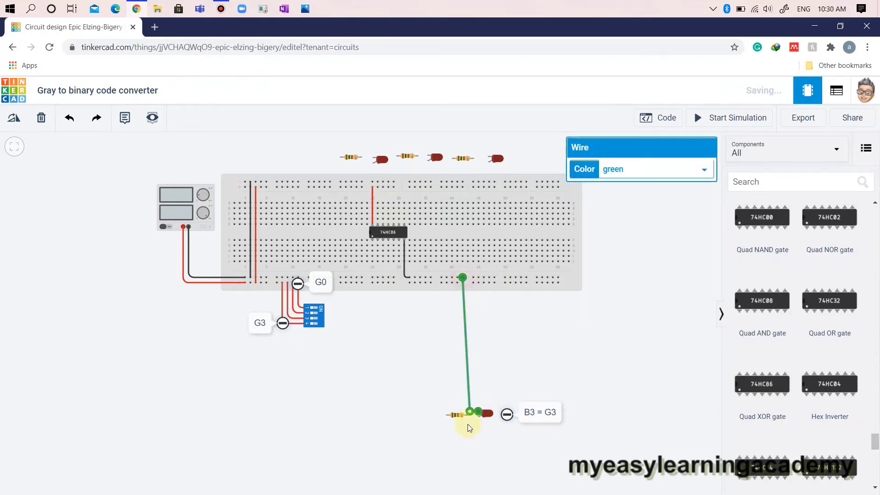
{"action": "left_click_drag", "start_coordinate": [471, 411], "coordinate": [464, 412]}
{"action": "left_click", "coordinate": [704, 169]}
{"action": "left_click", "coordinate": [618, 194]}
{"action": "left_click", "coordinate": [440, 384]}
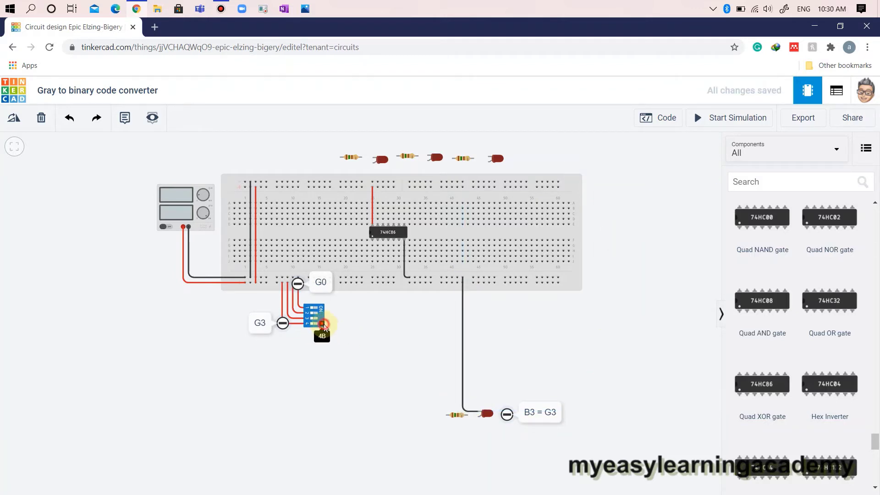
Run a red wire from the G3 switch pin to the resistor terminal
{"action": "left_click", "coordinate": [325, 323]}
{"action": "left_click", "coordinate": [332, 413]}
{"action": "left_click", "coordinate": [445, 415]}
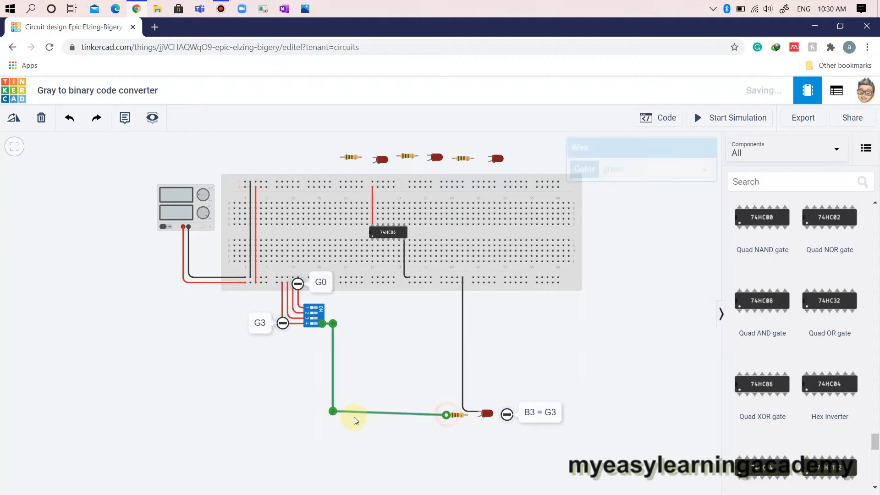
{"action": "key", "text": "Escape"}
{"action": "left_click", "coordinate": [474, 416]}
{"action": "left_click", "coordinate": [390, 414]}
{"action": "left_click", "coordinate": [625, 170]}
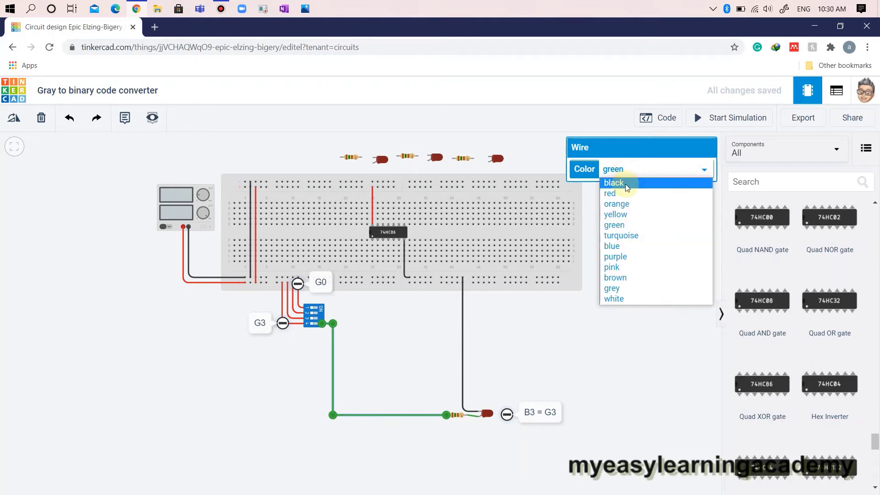
{"action": "left_click", "coordinate": [623, 192]}
{"action": "left_click", "coordinate": [637, 313]}
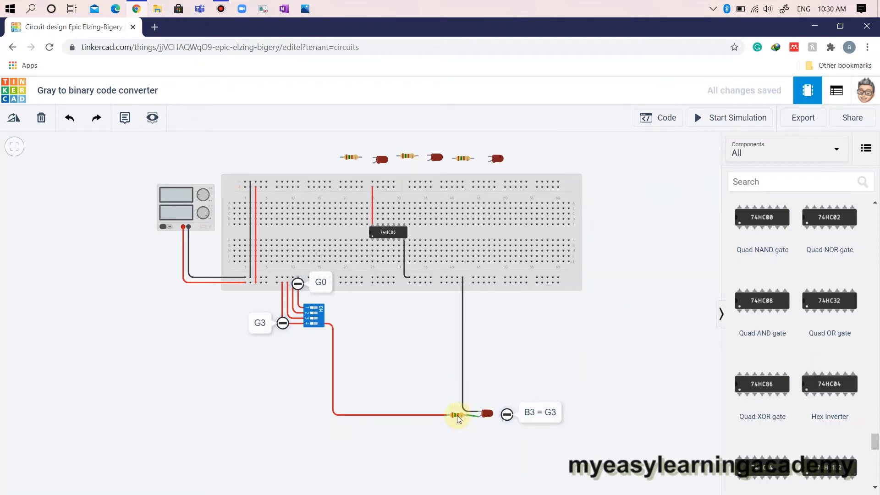
Recolour the short green wire by the resistor to red
{"action": "left_click", "coordinate": [457, 415]}
{"action": "left_click", "coordinate": [337, 418]}
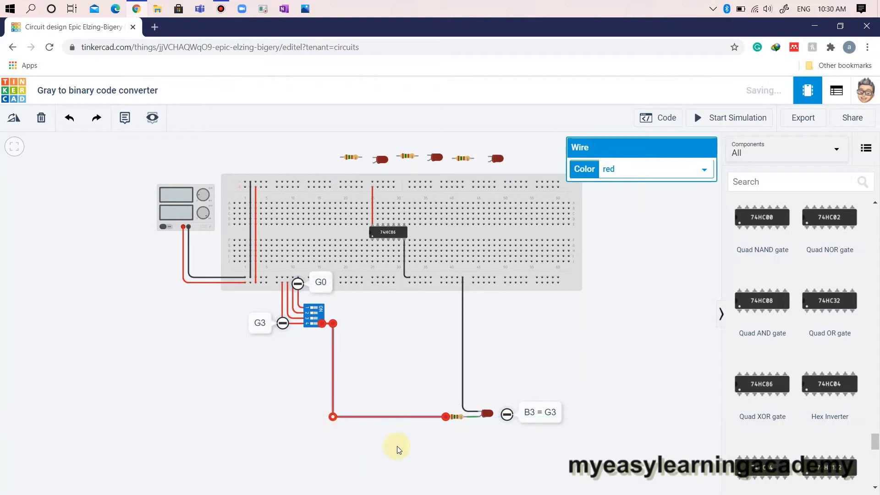
{"action": "left_click", "coordinate": [474, 417]}
{"action": "left_click", "coordinate": [704, 170]}
{"action": "left_click", "coordinate": [640, 192]}
{"action": "left_click", "coordinate": [632, 324]}
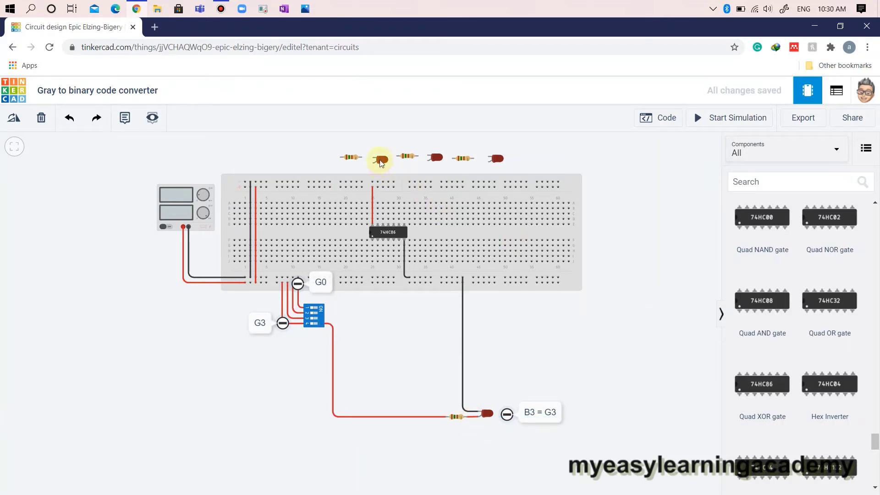
Drag a spare LED above the B3 LED and note 'B2 = EXOR (G3, G2) = EXOR (B3, G2)' beside it
{"action": "left_click_drag", "start_coordinate": [380, 162], "coordinate": [484, 394]}
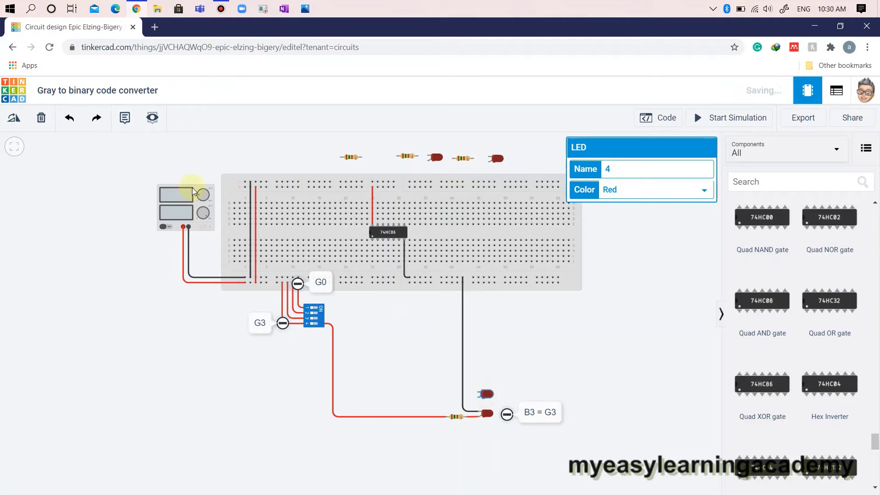
{"action": "left_click", "coordinate": [126, 122]}
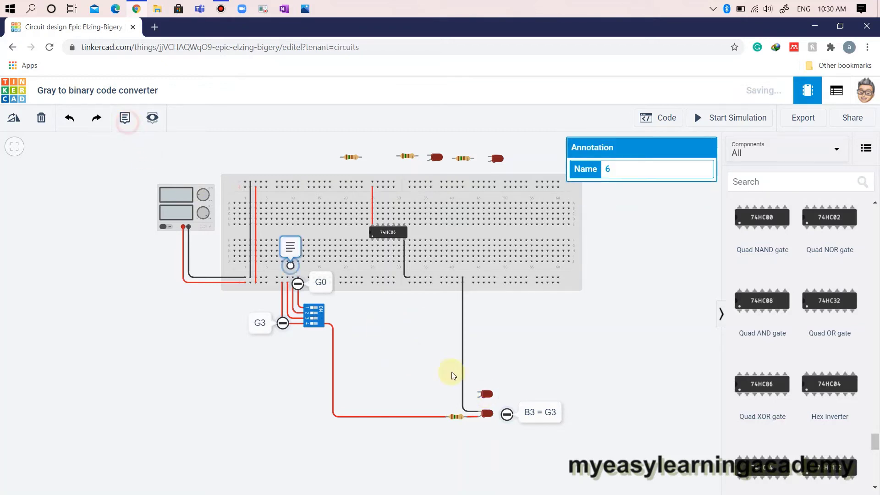
{"action": "left_click", "coordinate": [506, 394]}
{"action": "left_click", "coordinate": [504, 375]}
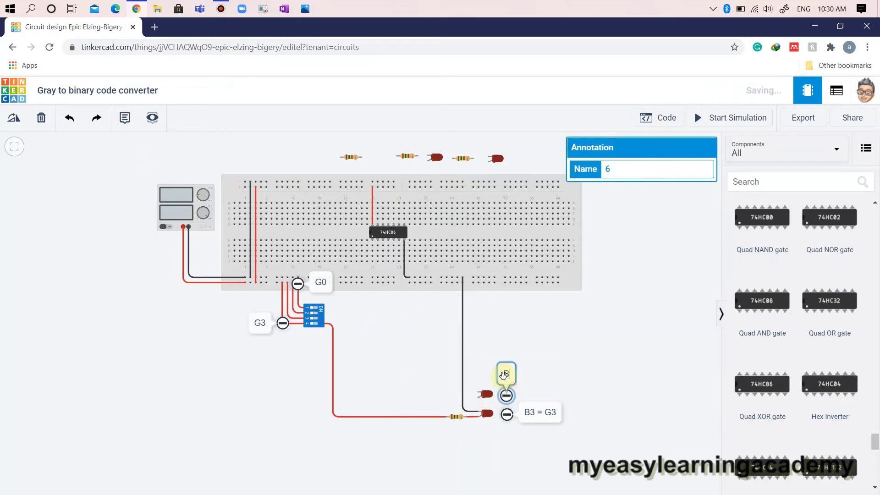
{"action": "type", "text": "B2 ="}
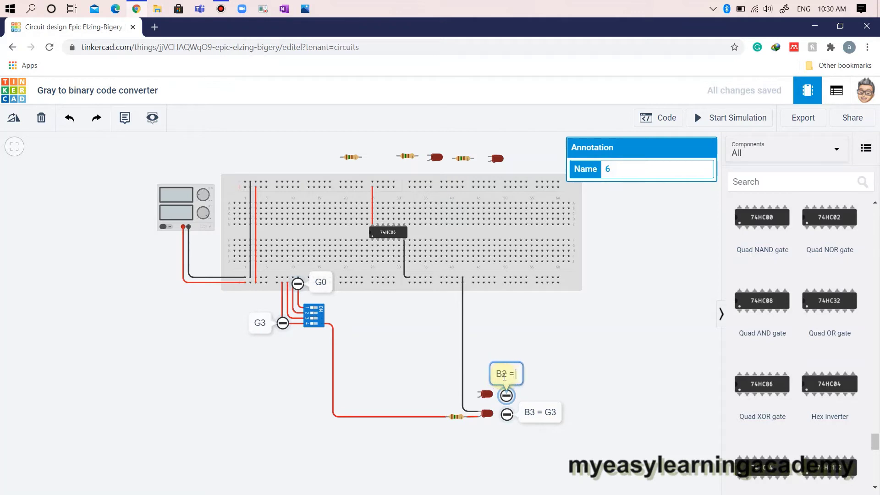
{"action": "type", "text": " BXOR ("}
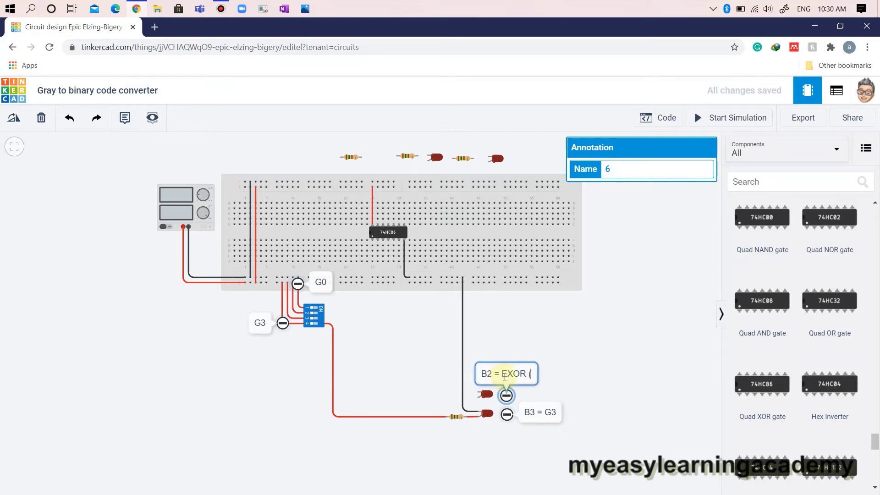
{"action": "type", "text": "G,"}
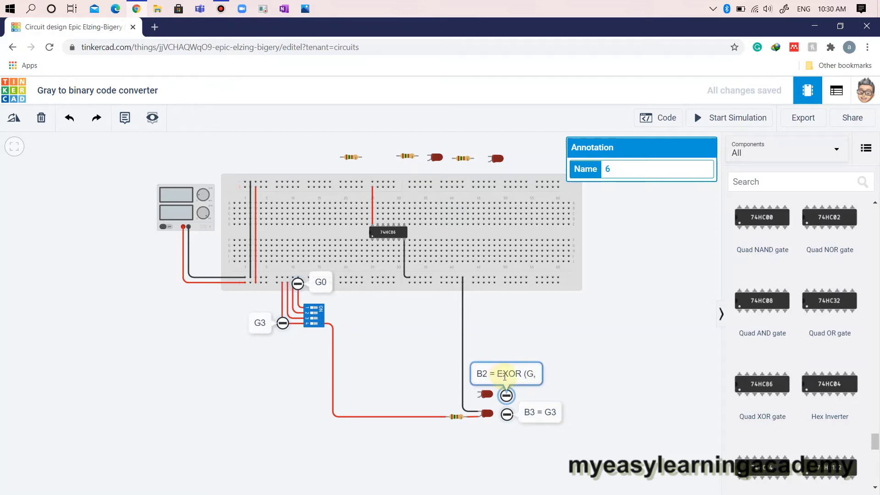
{"action": "key", "text": "BackSpace"}
{"action": "key", "text": "BackSpace"}
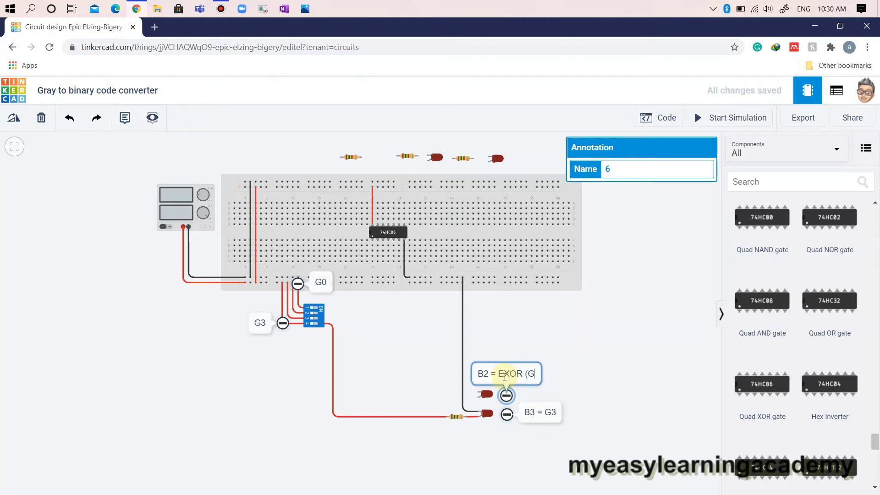
{"action": "type", "text": "3, G2)"}
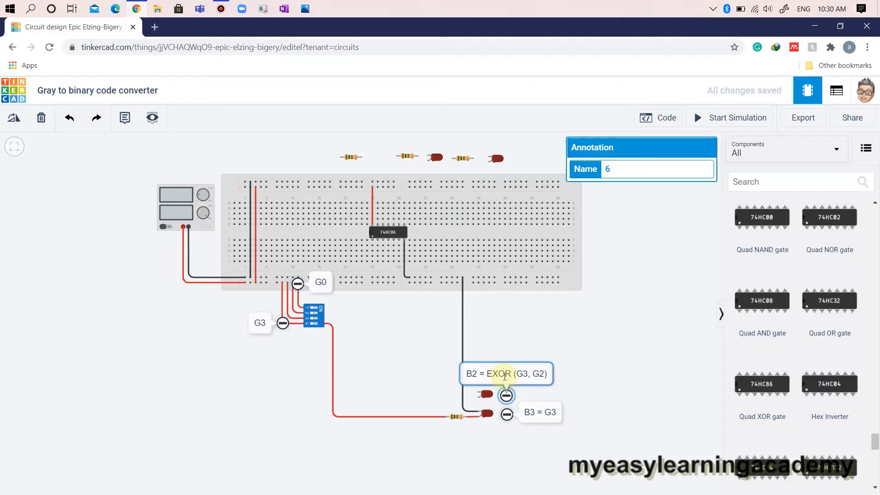
{"action": "type", "text": " = EXOR  (B3, G2)"}
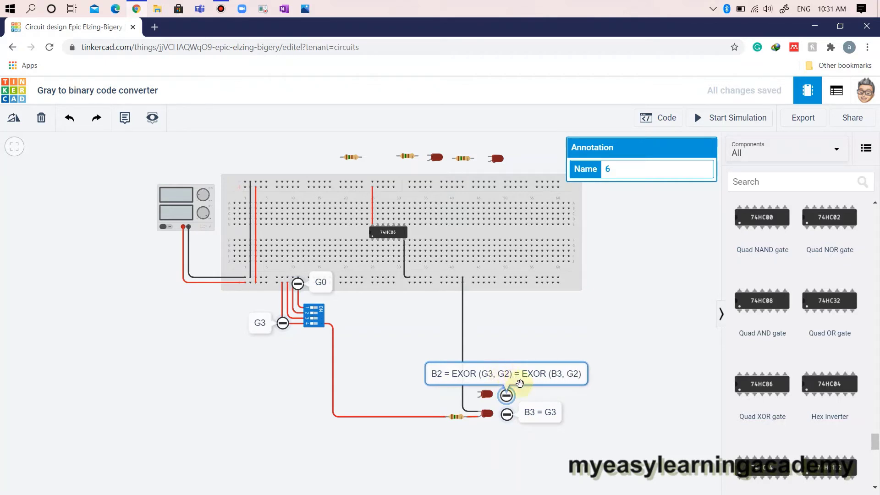
{"action": "left_click", "coordinate": [530, 389]}
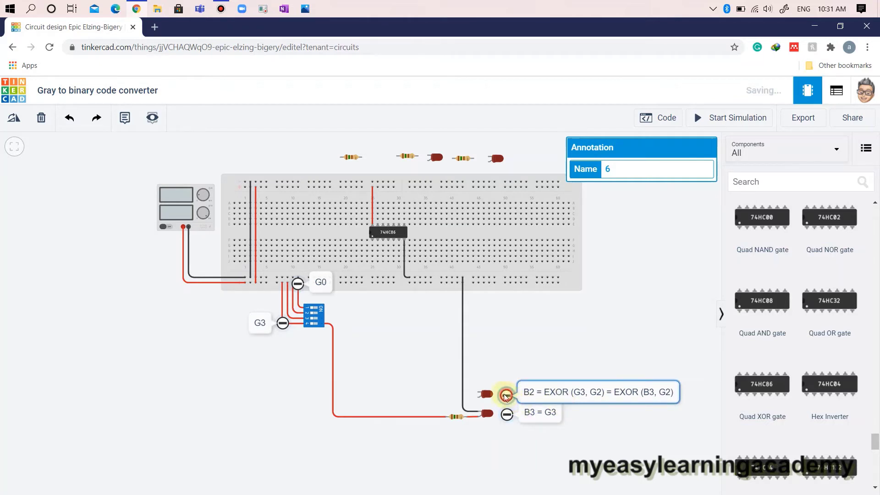
{"action": "mouse_move", "coordinate": [553, 402]}
{"action": "left_mouse_down"}
{"action": "mouse_move", "coordinate": [587, 403]}
{"action": "mouse_move", "coordinate": [548, 422]}
{"action": "left_mouse_up"}
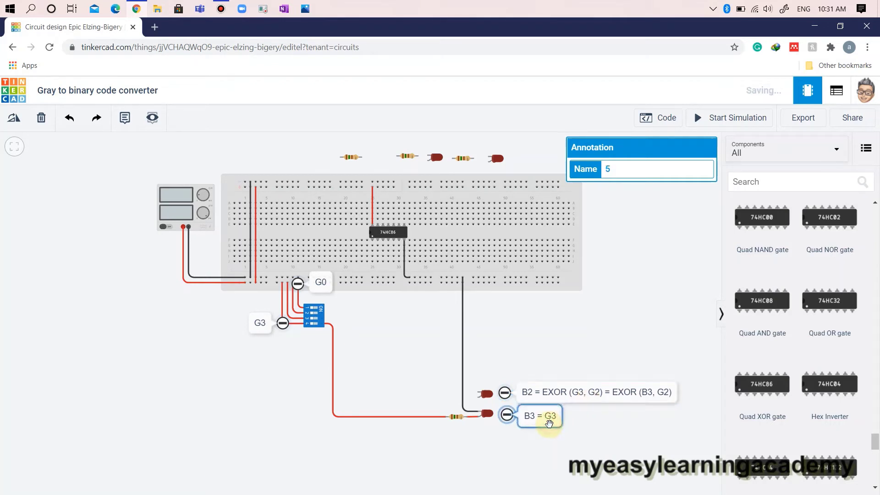
Put a spare resistor at the B2 LED and run a black breadboard wire to its cathode
{"action": "left_click", "coordinate": [603, 438]}
{"action": "mouse_move", "coordinate": [352, 160]}
{"action": "left_mouse_down"}
{"action": "mouse_move", "coordinate": [440, 382]}
{"action": "mouse_move", "coordinate": [465, 401]}
{"action": "left_mouse_up"}
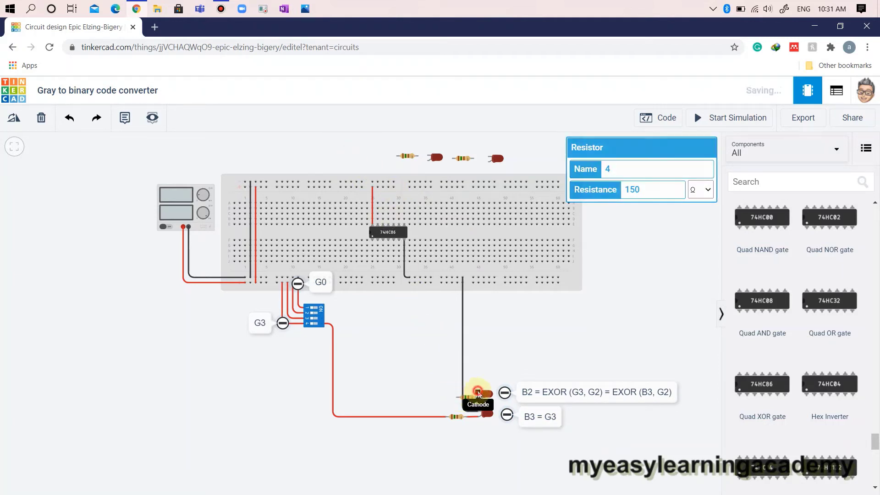
{"action": "left_click", "coordinate": [478, 392]}
{"action": "left_click", "coordinate": [474, 278]}
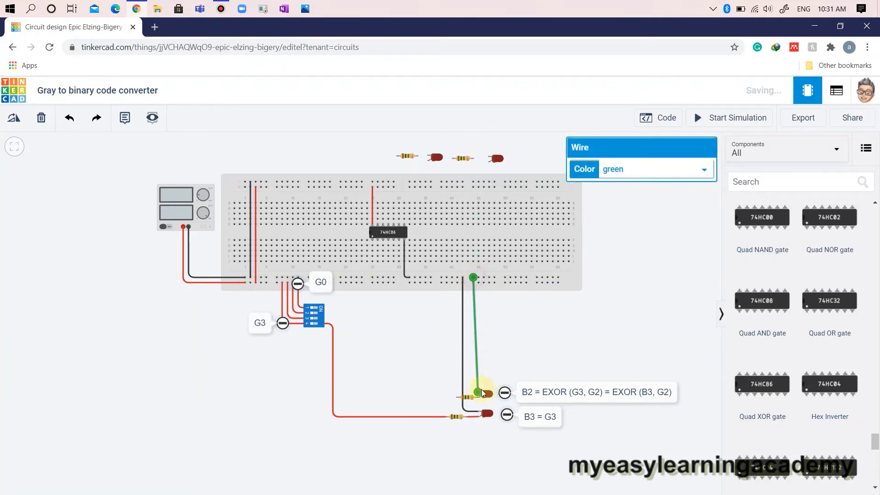
{"action": "double_click", "coordinate": [476, 378]}
{"action": "left_click_drag", "start_coordinate": [475, 379], "coordinate": [473, 392]}
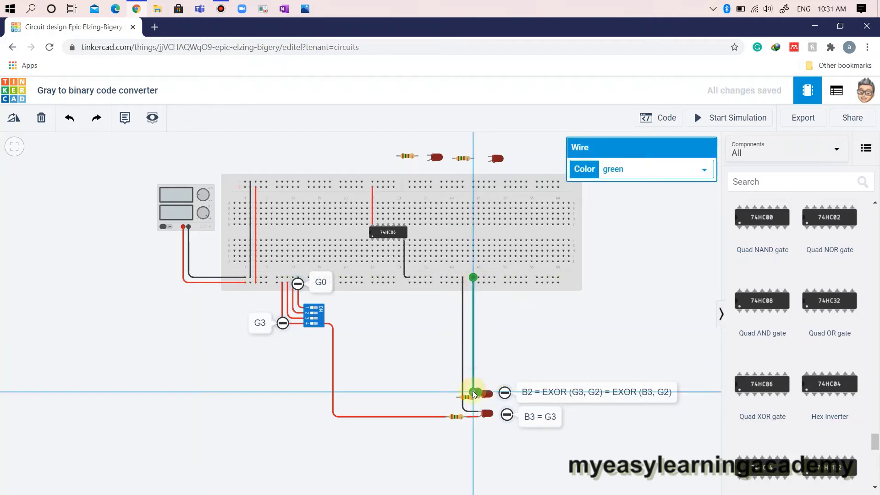
{"action": "left_click", "coordinate": [622, 171]}
{"action": "left_click", "coordinate": [569, 345]}
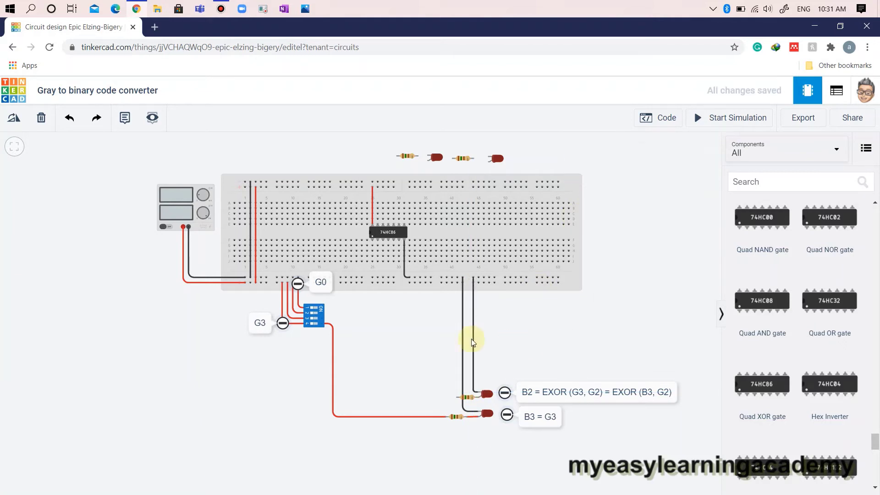
Run a red wire from the chip's Input 1A pin down to the DIP switch
{"action": "left_click", "coordinate": [372, 238]}
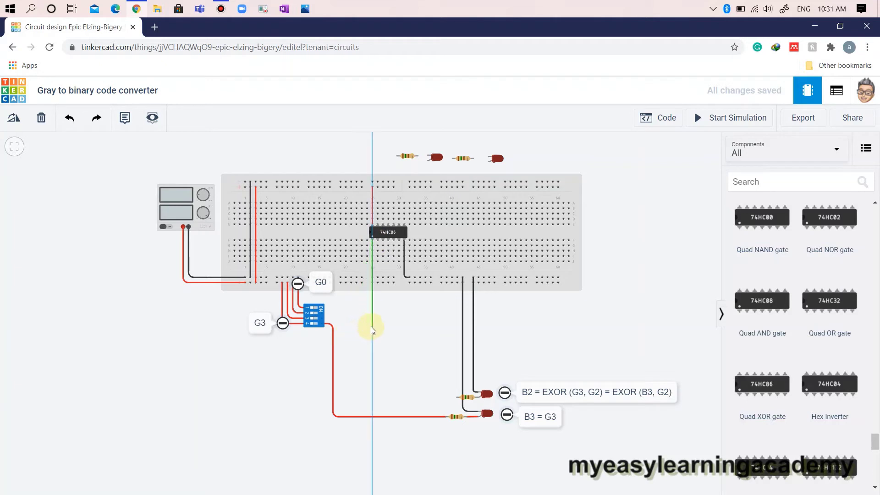
{"action": "left_click", "coordinate": [371, 325]}
{"action": "left_click", "coordinate": [326, 324]}
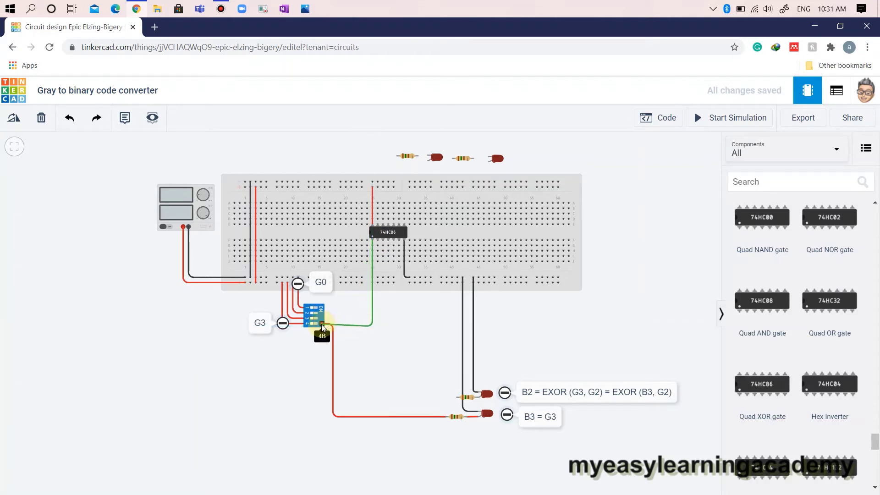
{"action": "left_click", "coordinate": [373, 328]}
{"action": "left_click_drag", "start_coordinate": [374, 327], "coordinate": [373, 323]}
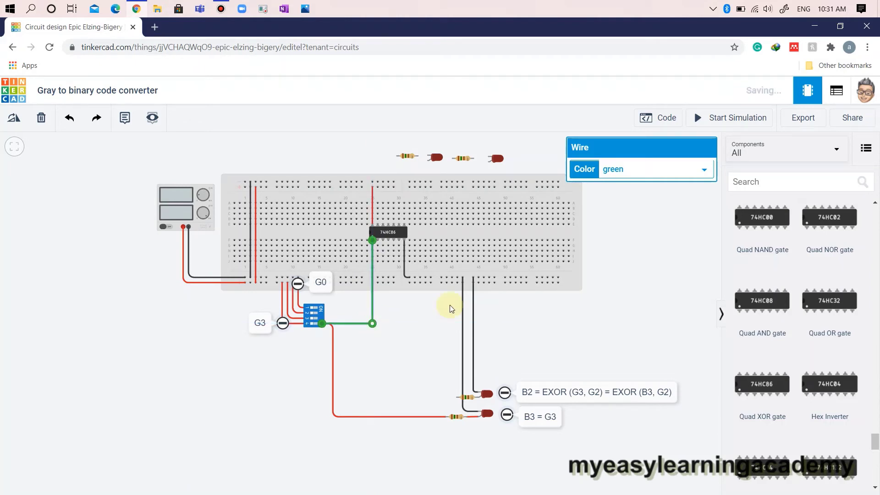
{"action": "left_click", "coordinate": [639, 169]}
{"action": "left_click", "coordinate": [631, 196]}
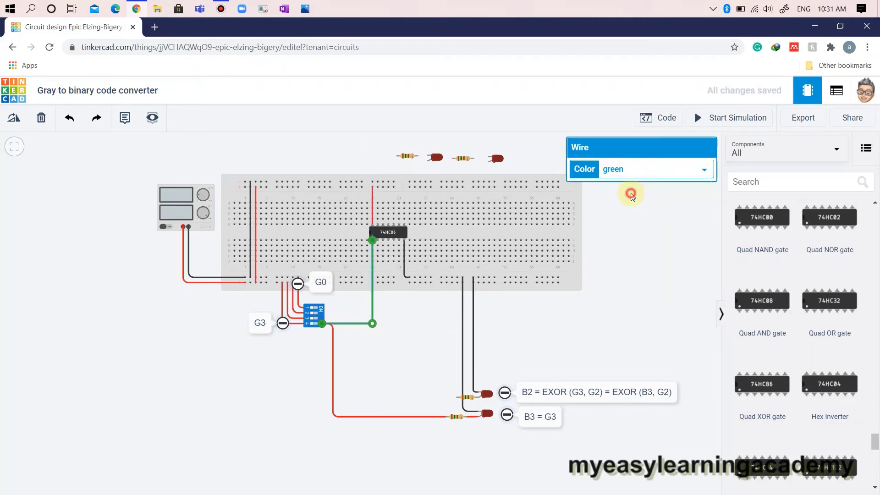
{"action": "left_click", "coordinate": [637, 312]}
Draw a second red wire from switch pin 3B up to the chip
{"action": "left_click", "coordinate": [323, 318]}
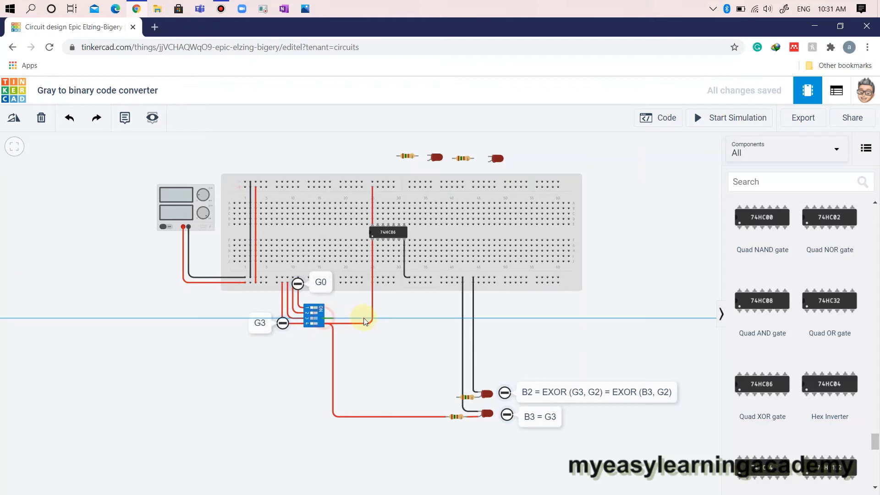
{"action": "left_click", "coordinate": [377, 317]}
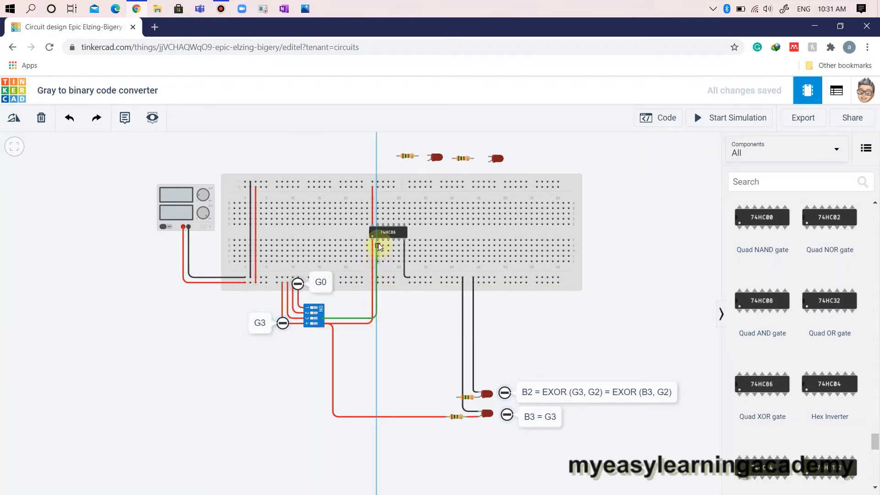
{"action": "left_click", "coordinate": [379, 241]}
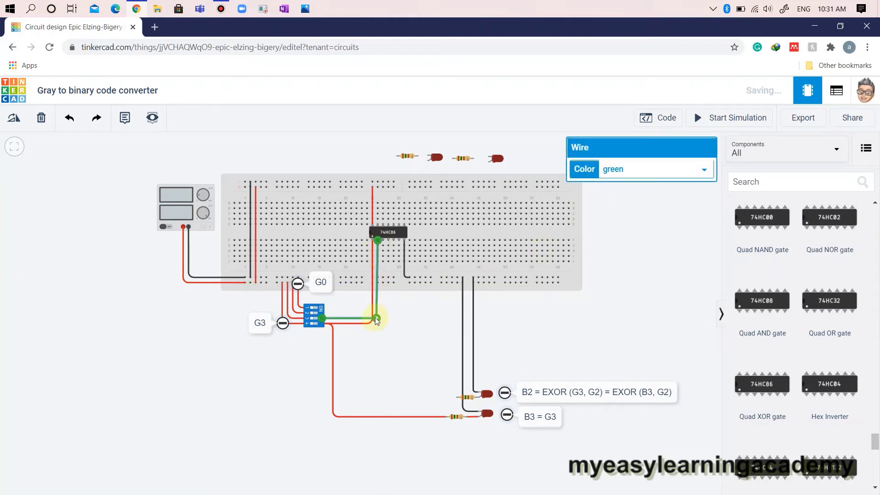
{"action": "left_click", "coordinate": [642, 170]}
{"action": "left_click", "coordinate": [614, 193]}
{"action": "left_click", "coordinate": [624, 337]}
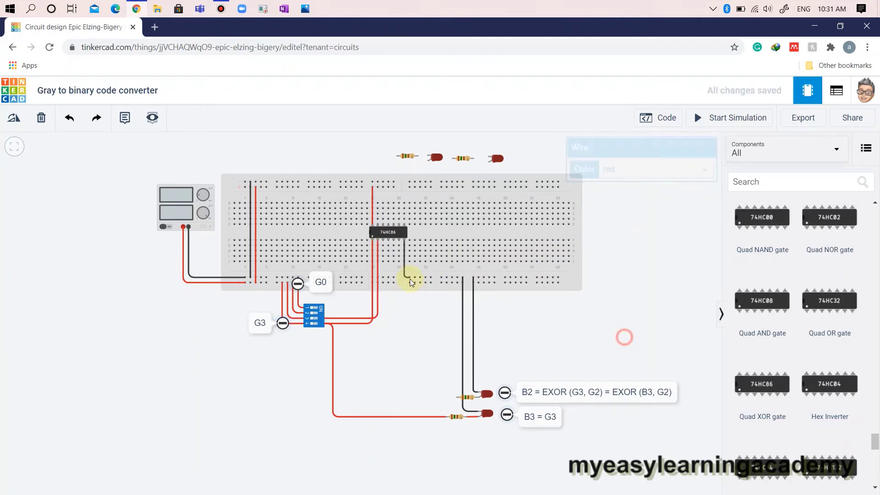
Route a green wire from a chip output pin to the B2 resistor
{"action": "left_click", "coordinate": [383, 244]}
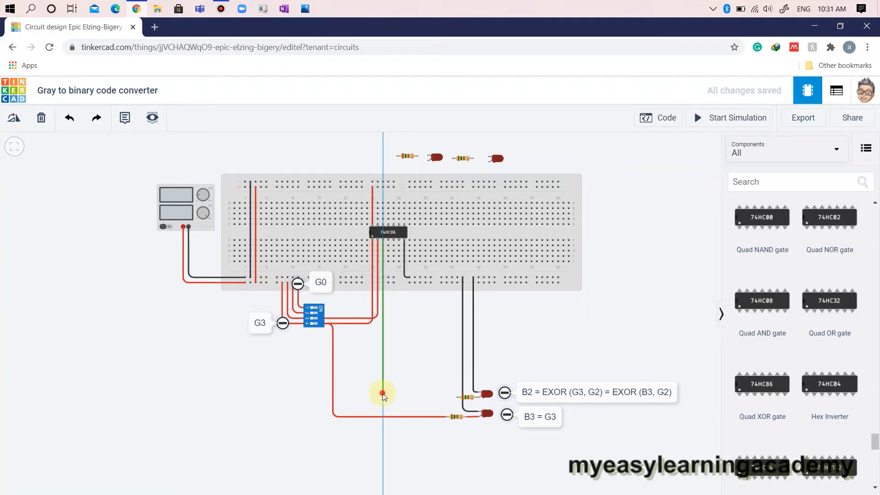
{"action": "left_click", "coordinate": [382, 393]}
{"action": "left_click", "coordinate": [456, 397]}
{"action": "left_click", "coordinate": [647, 170]}
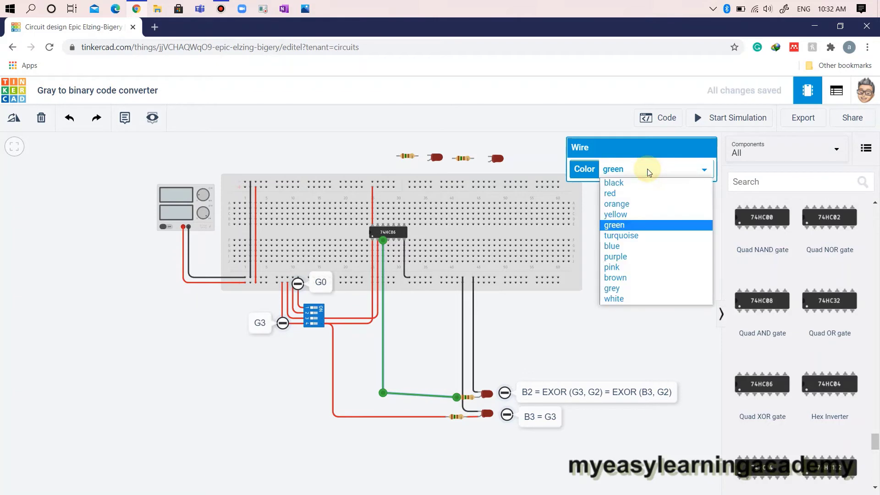
{"action": "left_click", "coordinate": [640, 231]}
{"action": "left_click", "coordinate": [554, 359]}
{"action": "left_click", "coordinate": [388, 391]}
{"action": "left_click_drag", "start_coordinate": [382, 392], "coordinate": [381, 398]}
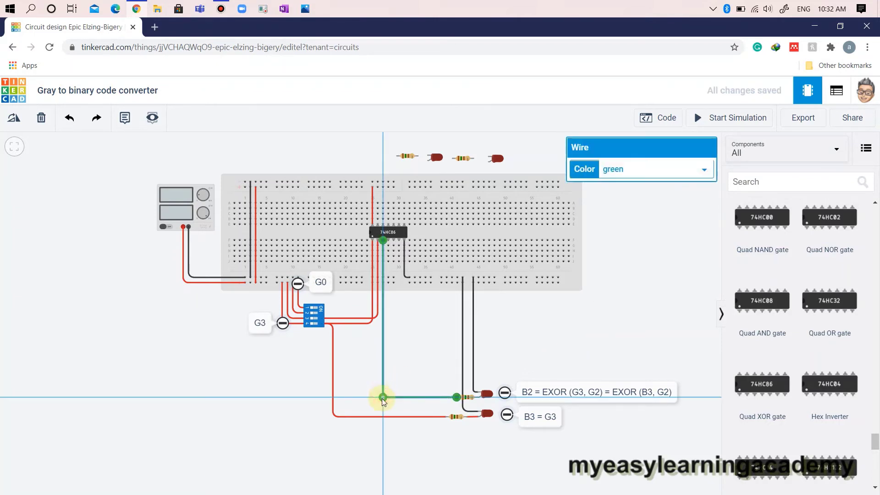
{"action": "left_click", "coordinate": [405, 447]}
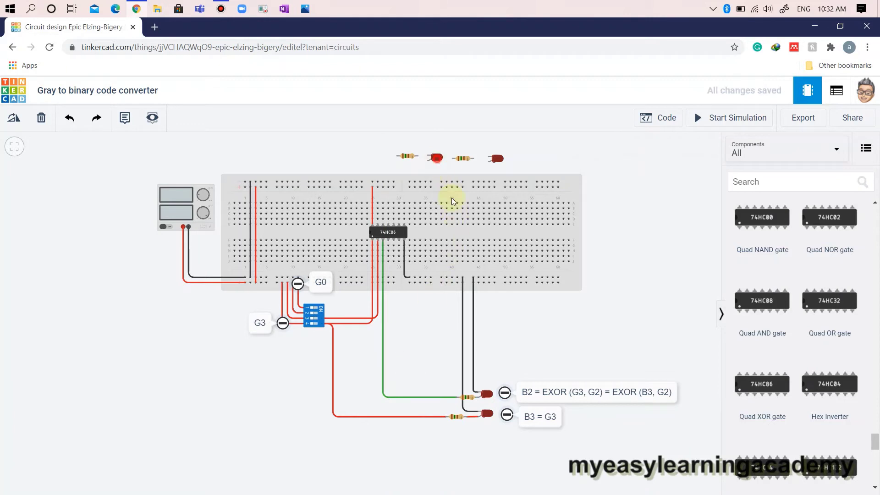
Place a spare LED and resistor above B2 and wire the LED to the breadboard
{"action": "left_click_drag", "start_coordinate": [435, 159], "coordinate": [492, 374]}
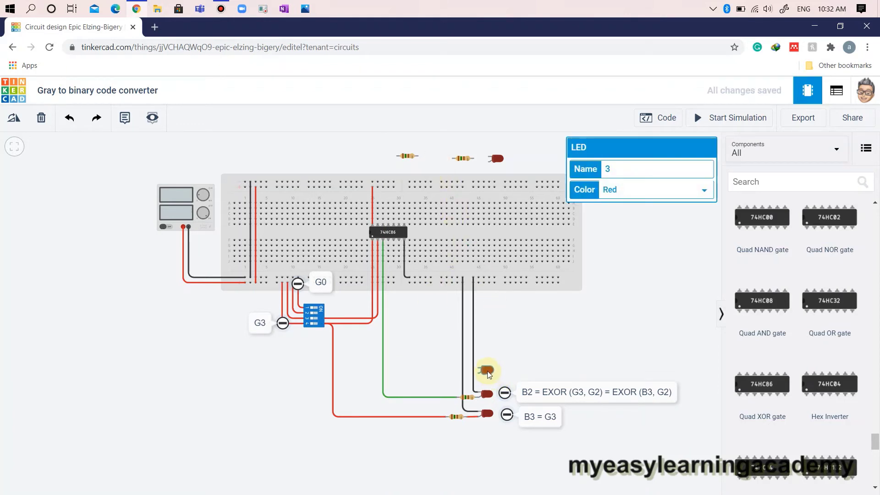
{"action": "mouse_move", "coordinate": [406, 157]}
{"action": "left_mouse_down"}
{"action": "mouse_move", "coordinate": [431, 328]}
{"action": "mouse_move", "coordinate": [450, 372]}
{"action": "left_mouse_up"}
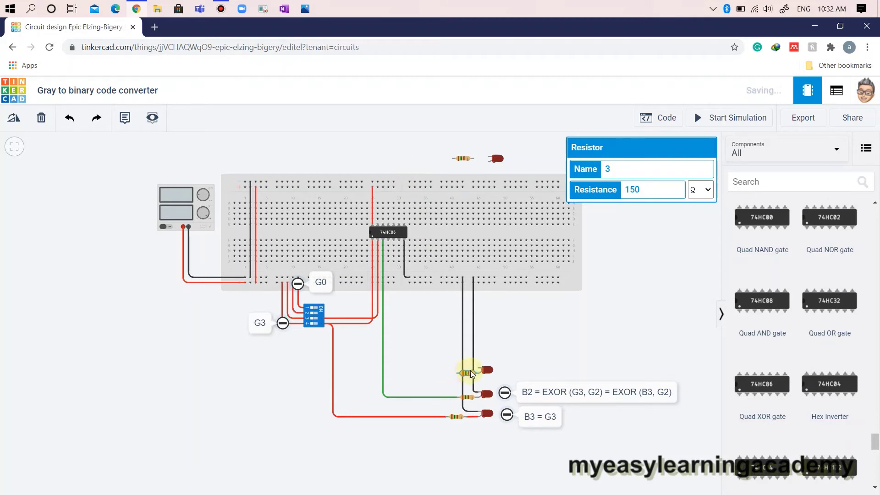
{"action": "left_click", "coordinate": [477, 371]}
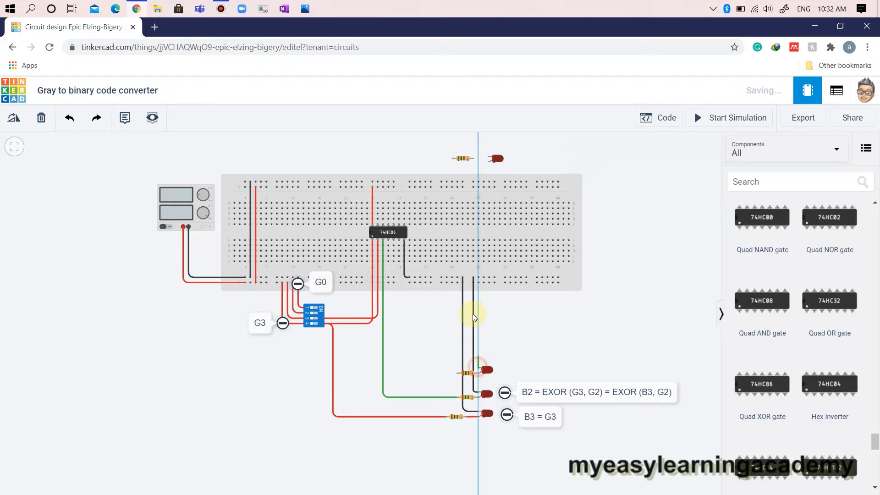
{"action": "left_click", "coordinate": [479, 278]}
{"action": "left_click", "coordinate": [495, 368]}
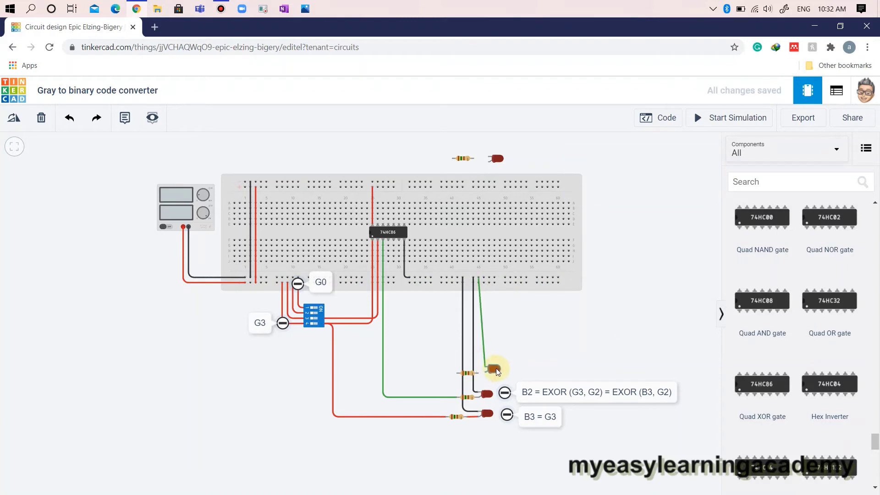
{"action": "left_click", "coordinate": [479, 369]}
{"action": "left_click_drag", "start_coordinate": [480, 369], "coordinate": [481, 367]}
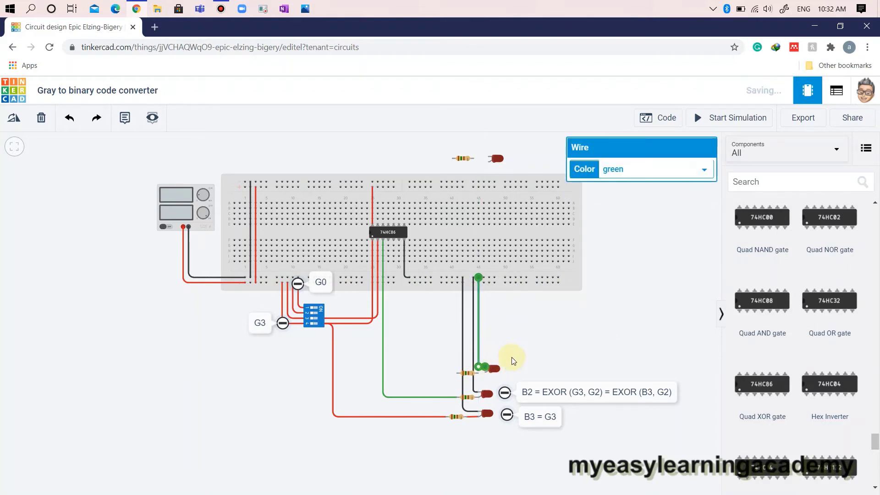
Make the LED wire black and move the resistor left of the third LED
{"action": "left_click", "coordinate": [612, 170]}
{"action": "left_click", "coordinate": [619, 206]}
{"action": "left_click", "coordinate": [565, 316]}
{"action": "left_click", "coordinate": [466, 373]}
{"action": "mouse_move", "coordinate": [467, 373]}
{"action": "left_mouse_down"}
{"action": "mouse_move", "coordinate": [443, 372]}
{"action": "mouse_move", "coordinate": [486, 375]}
{"action": "left_mouse_up"}
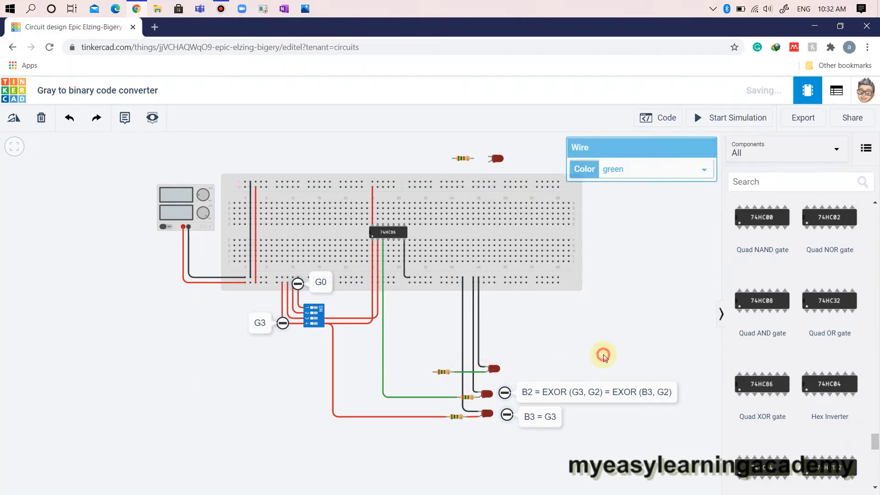
Add the note 'B1 = EXOR (G3, G2, G1) = EXOR (B2, G1)' beside the third LED
{"action": "left_click", "coordinate": [152, 117]}
{"action": "left_click", "coordinate": [510, 368]}
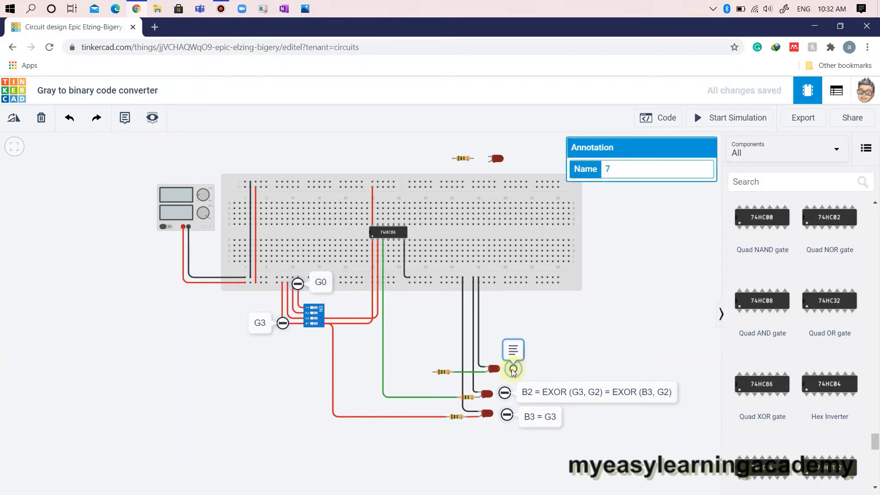
{"action": "left_click", "coordinate": [511, 369]}
{"action": "double_click", "coordinate": [509, 349]}
{"action": "type", "text": "B1 "}
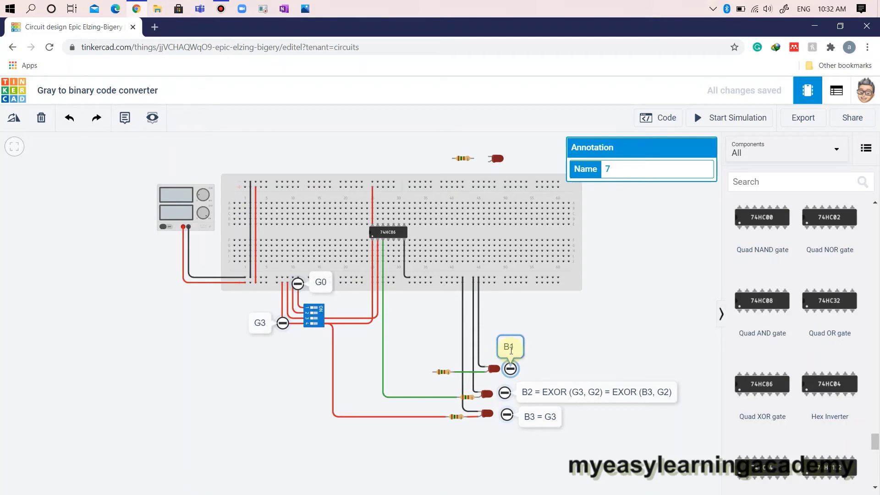
{"action": "type", "text": "= EXOR (G3, G2, G"}
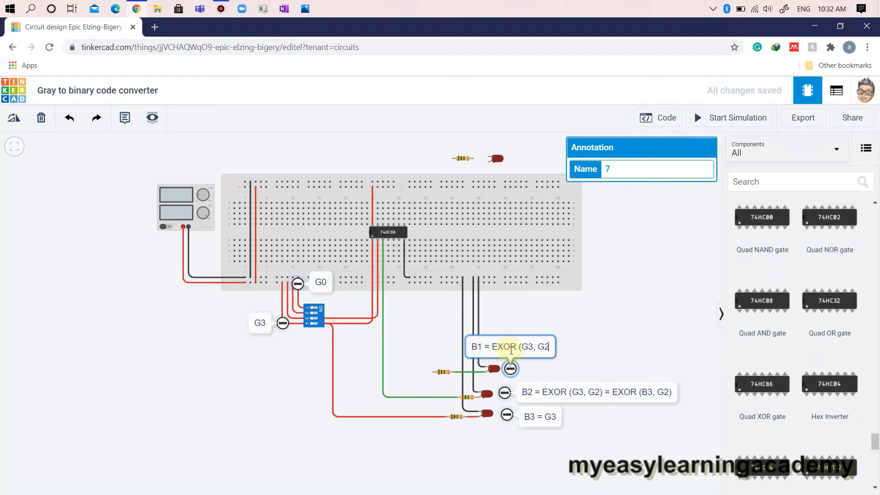
{"action": "type", "text": "1) ="}
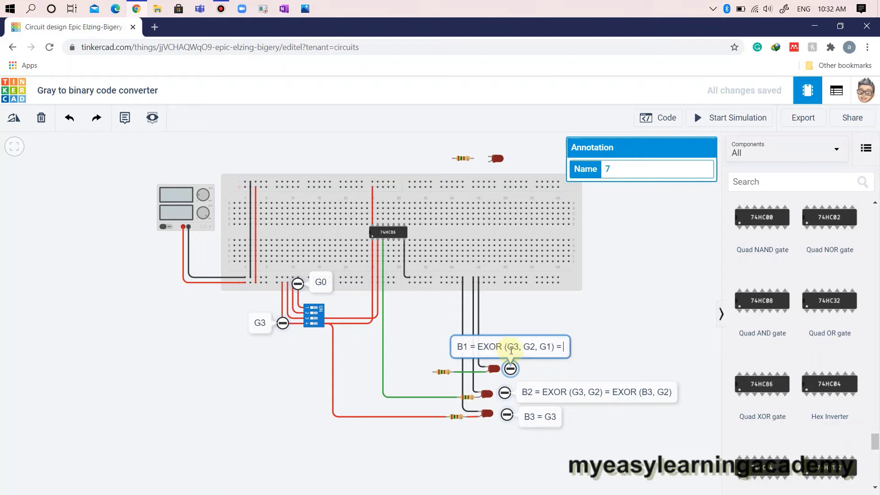
{"action": "type", "text": " EXOR ("}
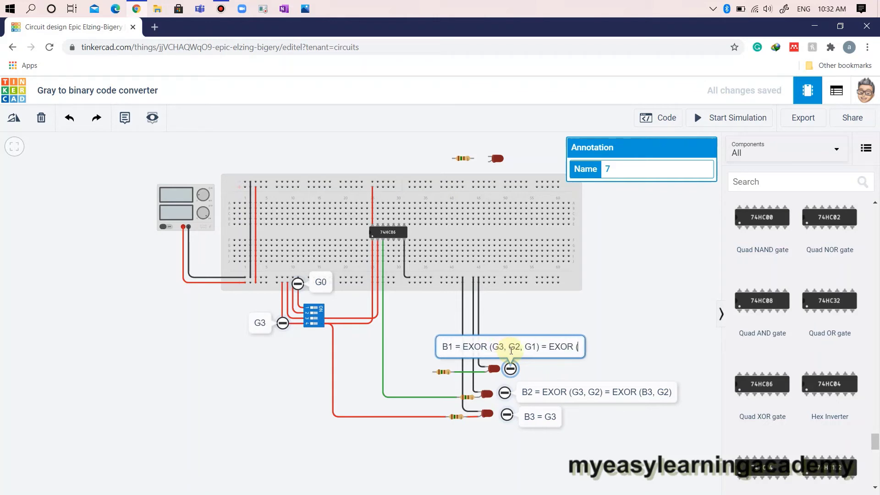
{"action": "type", "text": "B"}
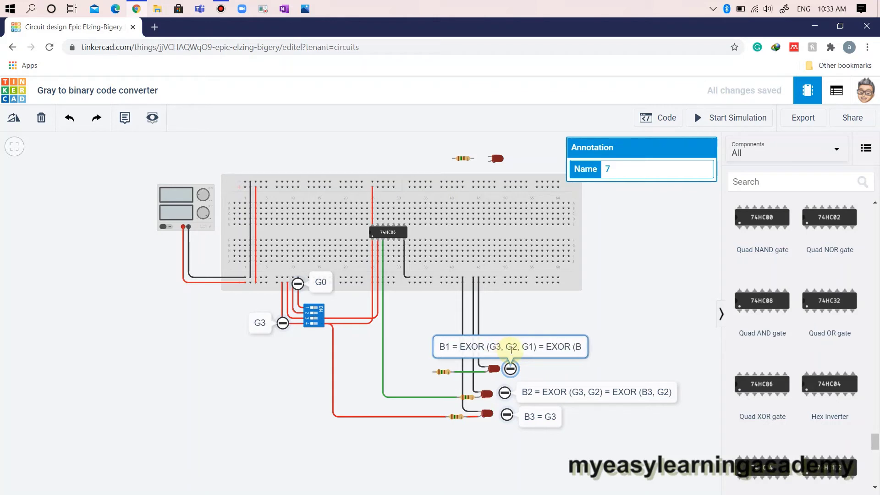
{"action": "type", "text": ","}
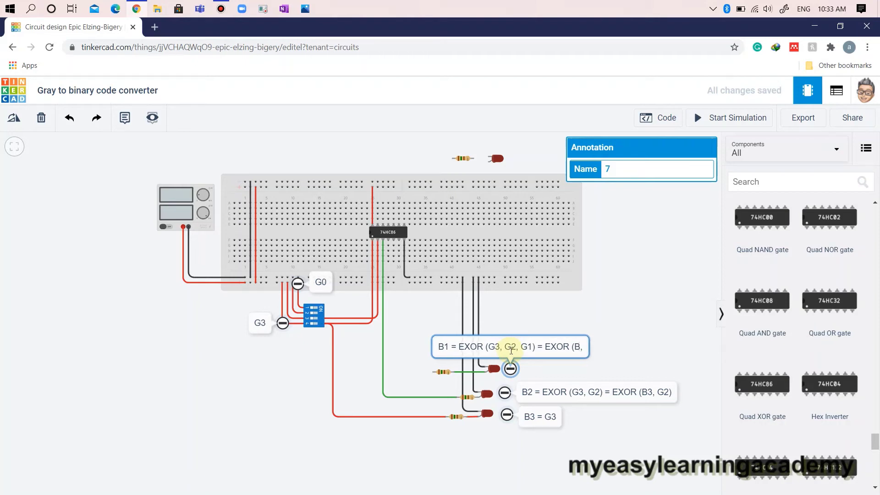
{"action": "key", "text": "BackSpace"}
{"action": "type", "text": "2, G1)"}
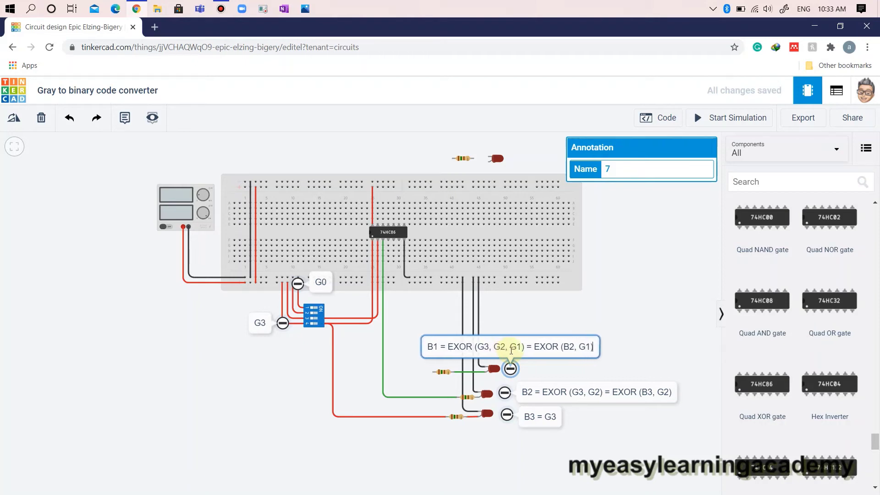
{"action": "left_click_drag", "start_coordinate": [511, 348], "coordinate": [576, 372]}
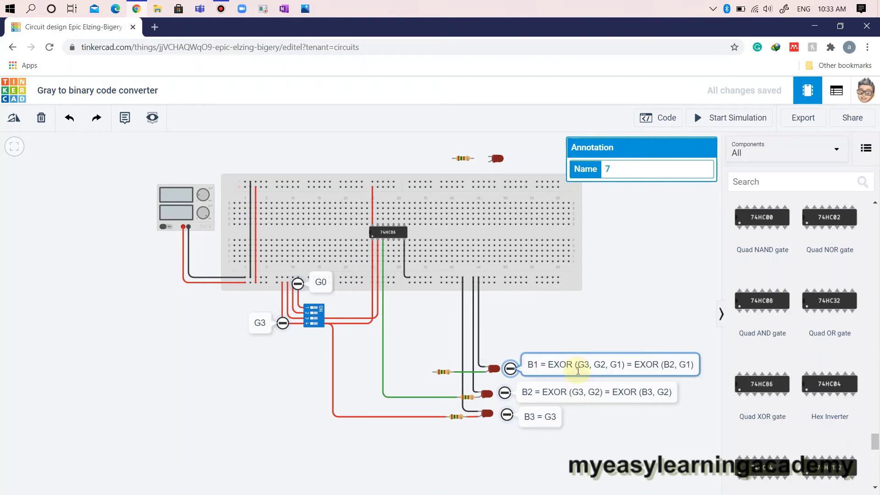
{"action": "left_click", "coordinate": [575, 414]}
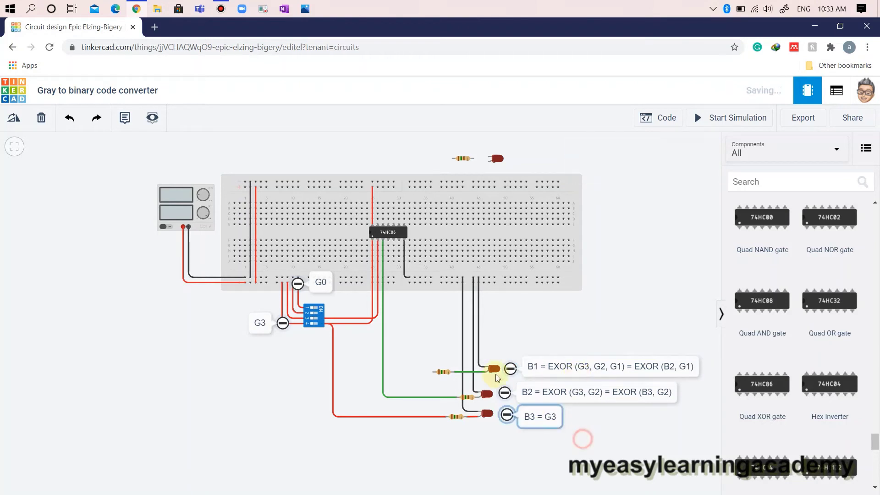
{"action": "scroll", "coordinate": [391, 242], "scroll_direction": "up", "scroll_amount": 1}
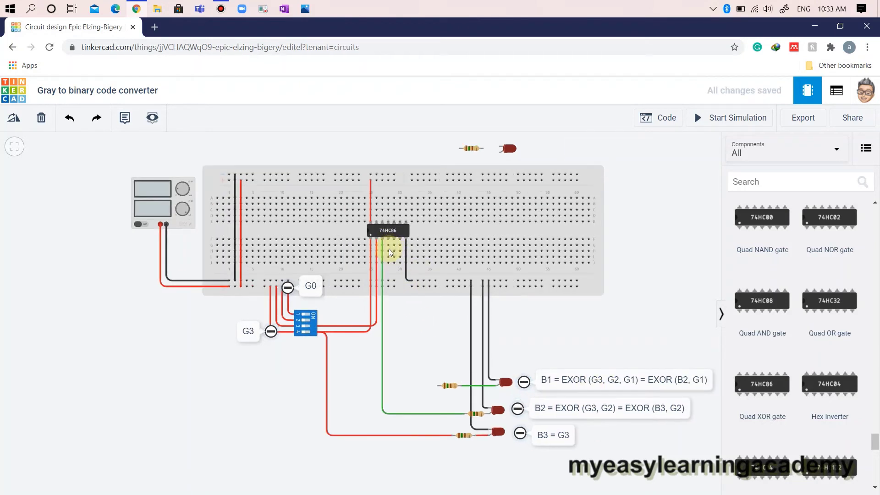
{"action": "scroll", "coordinate": [388, 248], "scroll_direction": "up", "scroll_amount": 2}
{"action": "scroll", "coordinate": [389, 249], "scroll_direction": "up", "scroll_amount": 2}
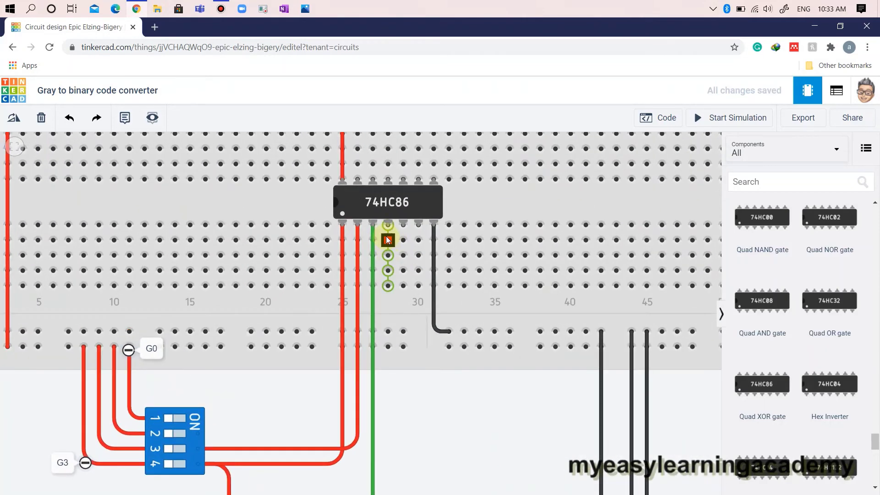
Join the 74HC86's first XOR output to its Input 2A pin with a red jumper
{"action": "left_click", "coordinate": [390, 240]}
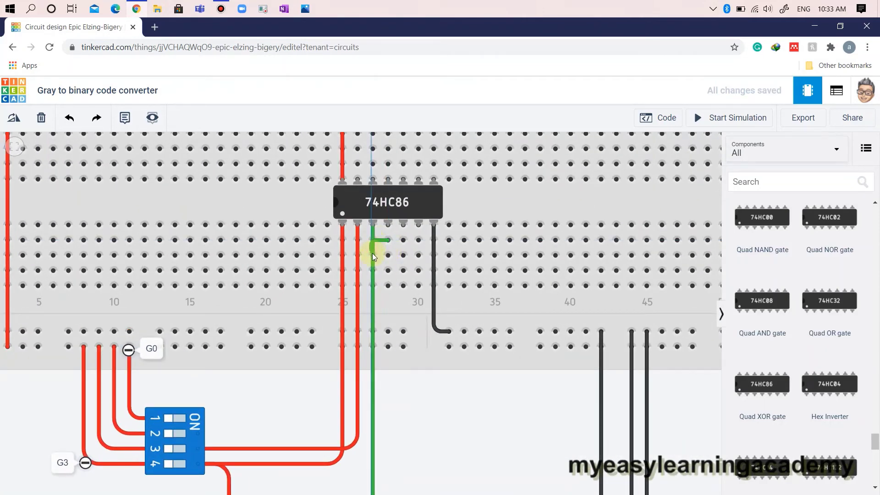
{"action": "key", "text": "Escape"}
{"action": "left_click", "coordinate": [377, 241]}
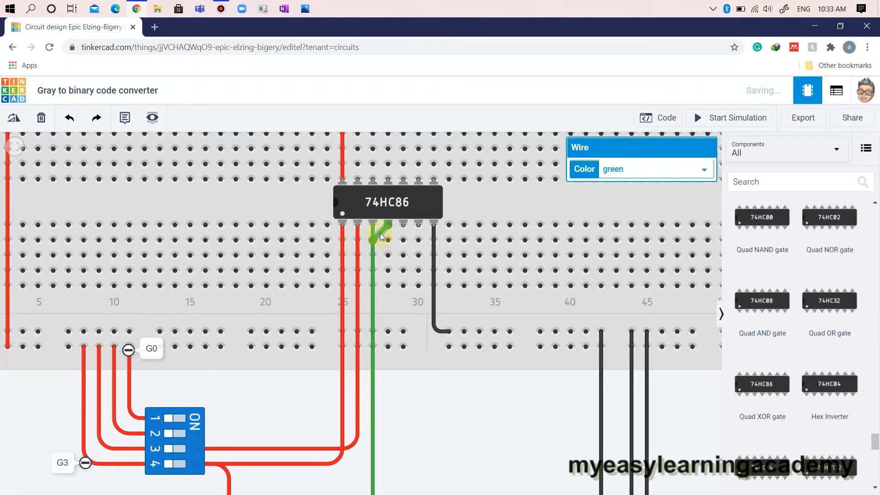
{"action": "left_click", "coordinate": [380, 233]}
{"action": "left_click", "coordinate": [388, 239]}
{"action": "left_click", "coordinate": [645, 169]}
{"action": "left_click", "coordinate": [632, 187]}
{"action": "left_click", "coordinate": [441, 402]}
{"action": "scroll", "coordinate": [439, 395], "scroll_direction": "down", "scroll_amount": 1}
{"action": "scroll", "coordinate": [436, 391], "scroll_direction": "down", "scroll_amount": 1}
{"action": "scroll", "coordinate": [437, 391], "scroll_direction": "down", "scroll_amount": 2}
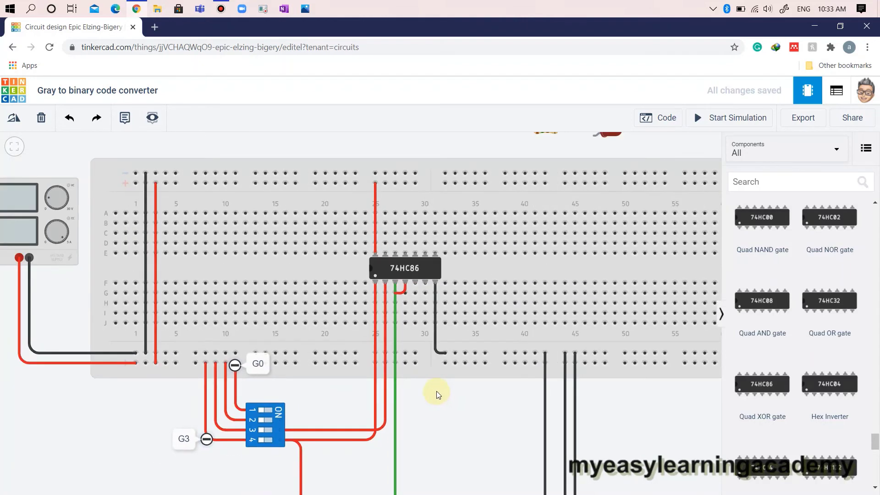
{"action": "scroll", "coordinate": [434, 410], "scroll_direction": "down", "scroll_amount": 1}
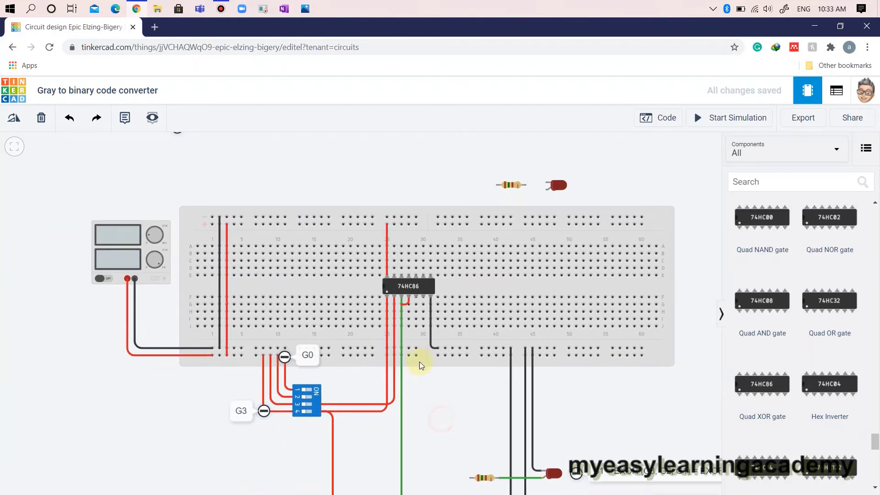
Wire a DIP switch pin to a 74HC86 input pin in red
{"action": "left_click_drag", "start_coordinate": [434, 410], "coordinate": [408, 343]}
{"action": "scroll", "coordinate": [408, 342], "scroll_direction": "down", "scroll_amount": 1}
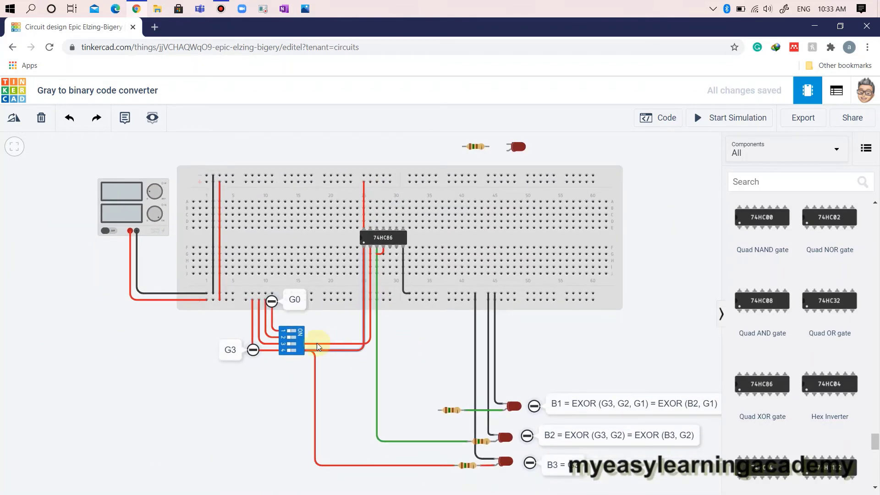
{"action": "left_click", "coordinate": [358, 341]}
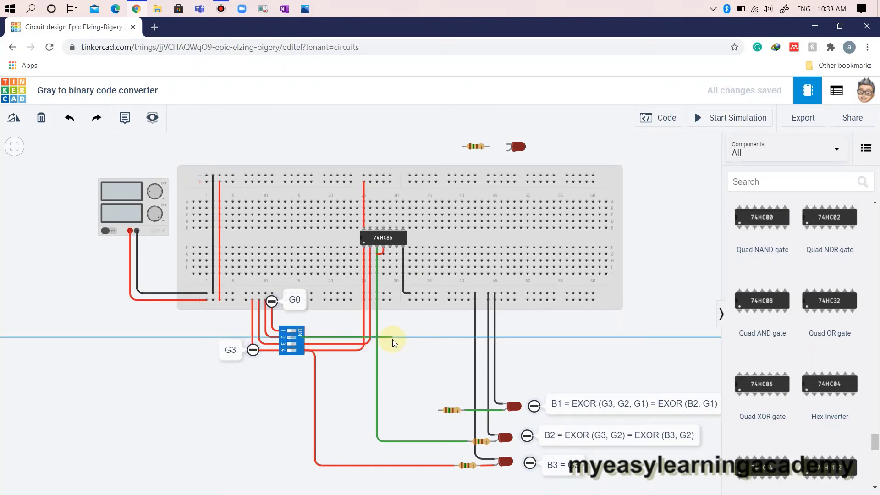
{"action": "left_click", "coordinate": [391, 337]}
{"action": "left_click", "coordinate": [392, 249]}
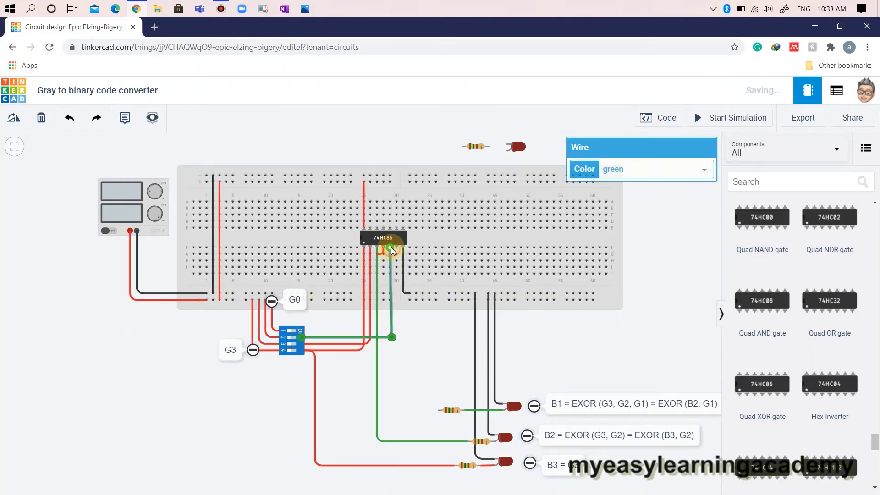
{"action": "left_click", "coordinate": [625, 169]}
{"action": "left_click", "coordinate": [631, 194]}
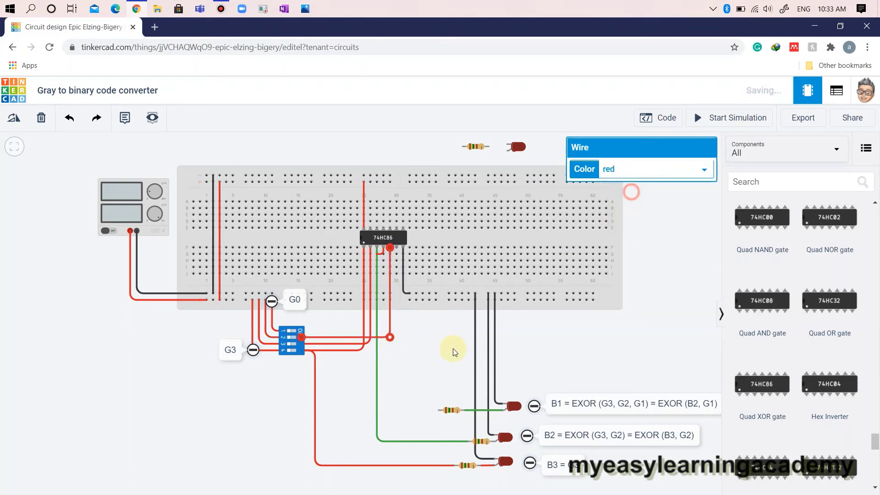
{"action": "left_click", "coordinate": [420, 384]}
Connect an XOR output pin to the B1 resistor's lead with a green wire
{"action": "left_click", "coordinate": [398, 249]}
{"action": "left_click", "coordinate": [397, 408]}
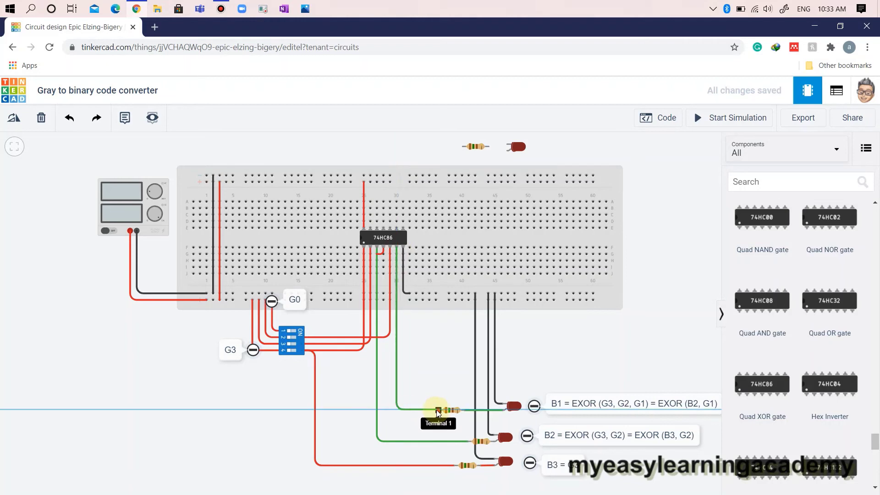
{"action": "left_click", "coordinate": [438, 411]}
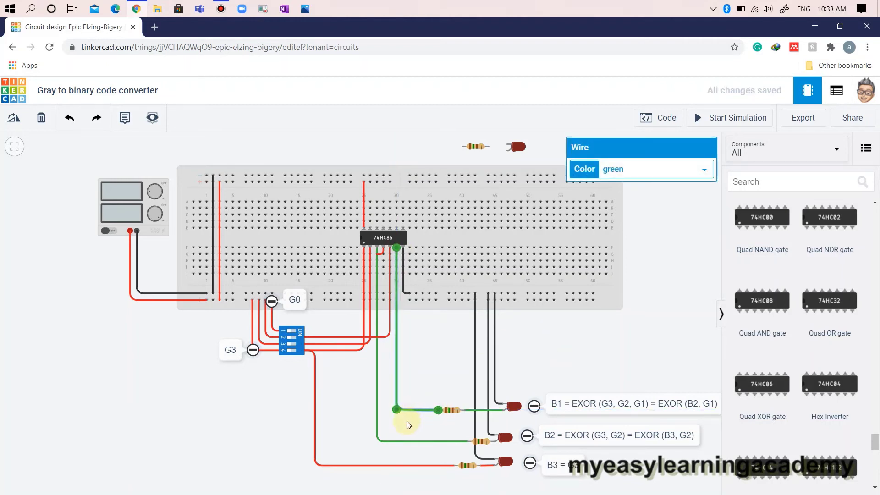
{"action": "left_click_drag", "start_coordinate": [396, 410], "coordinate": [394, 412]}
{"action": "left_click", "coordinate": [585, 360]}
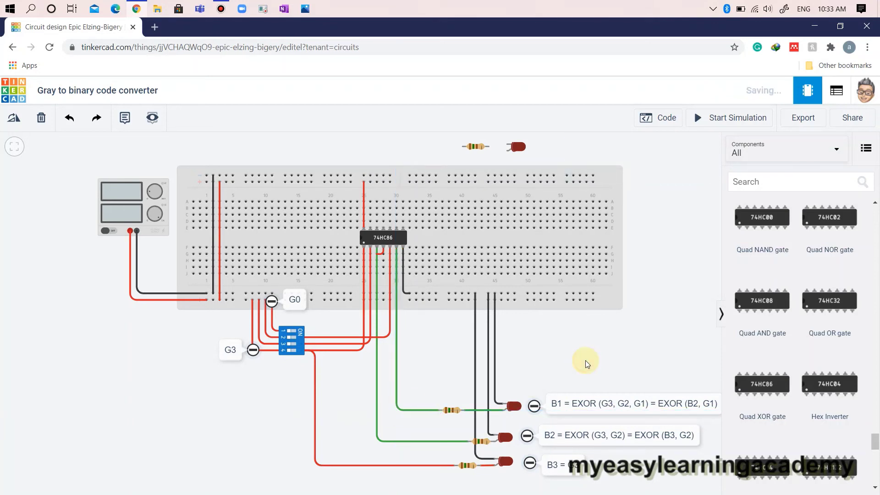
{"action": "scroll", "coordinate": [524, 440], "scroll_direction": "down", "scroll_amount": 3}
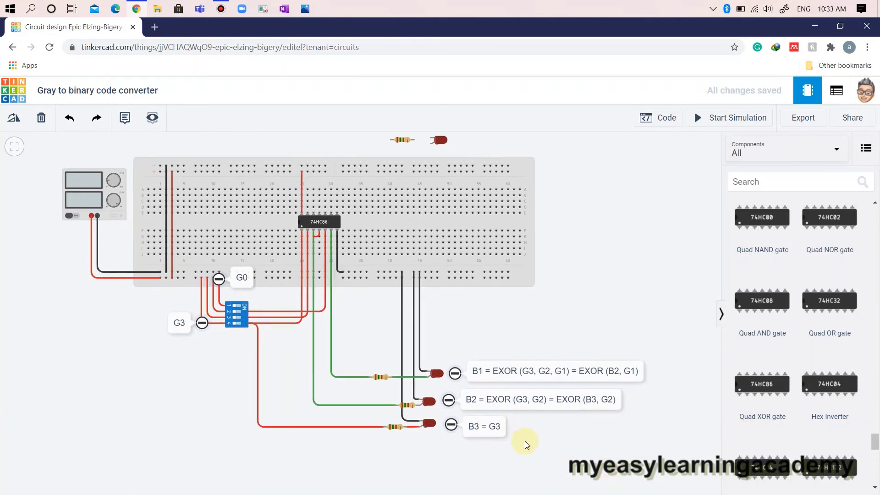
Place a fourth LED and resistor above B1, wiring the resistor to the LED anode
{"action": "left_click_drag", "start_coordinate": [439, 141], "coordinate": [440, 317]}
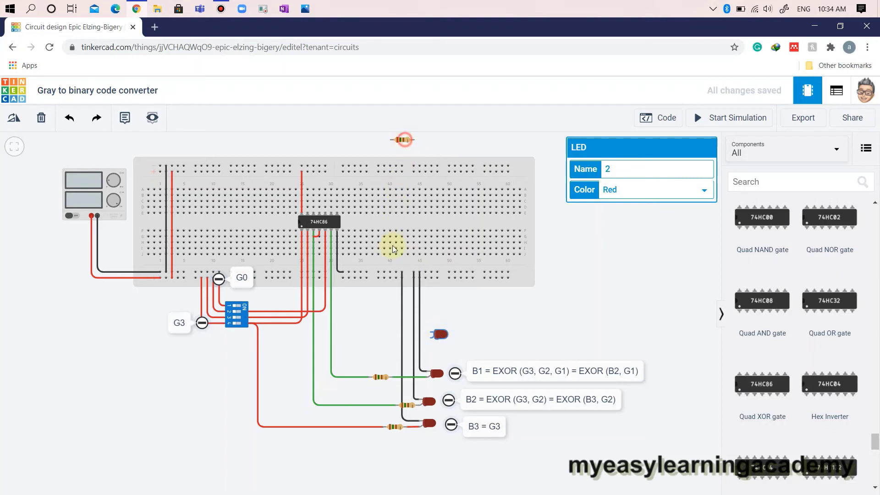
{"action": "left_click_drag", "start_coordinate": [402, 139], "coordinate": [383, 333]}
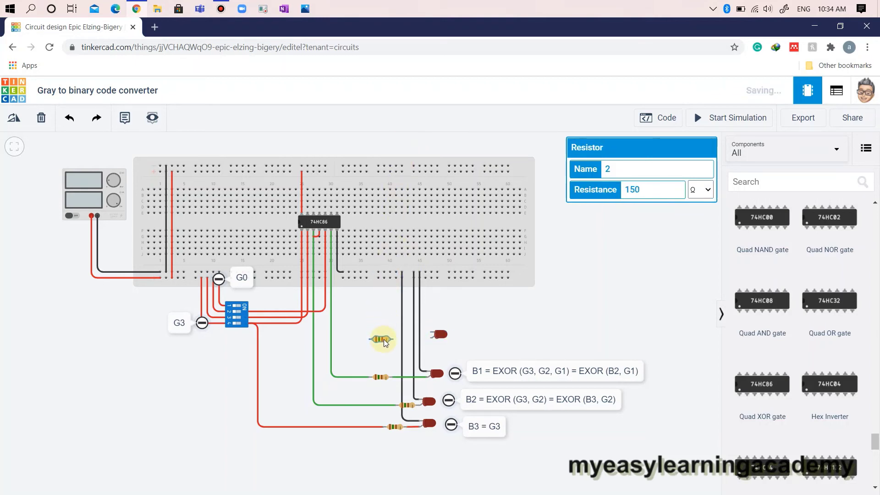
{"action": "left_click", "coordinate": [391, 339]}
{"action": "left_click", "coordinate": [429, 338]}
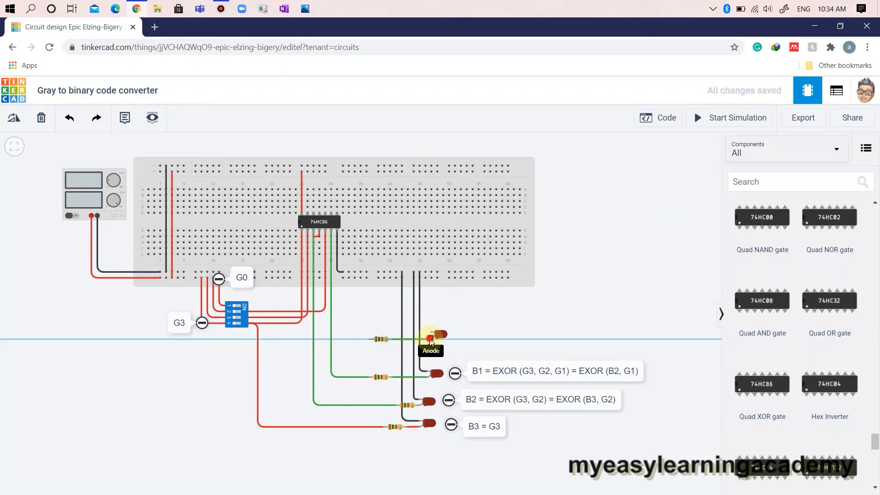
{"action": "left_click", "coordinate": [465, 343]}
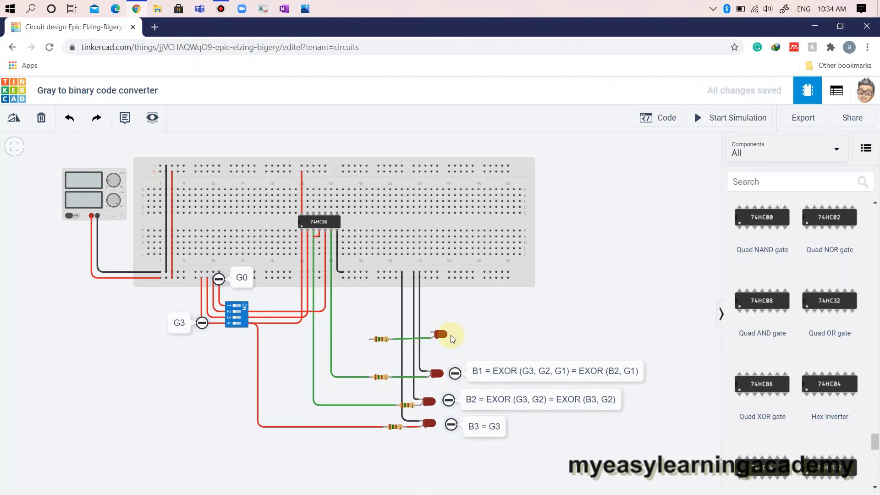
Place a new note beside the fourth LED and begin editing its text
{"action": "left_click", "coordinate": [124, 118]}
{"action": "left_click", "coordinate": [456, 335]}
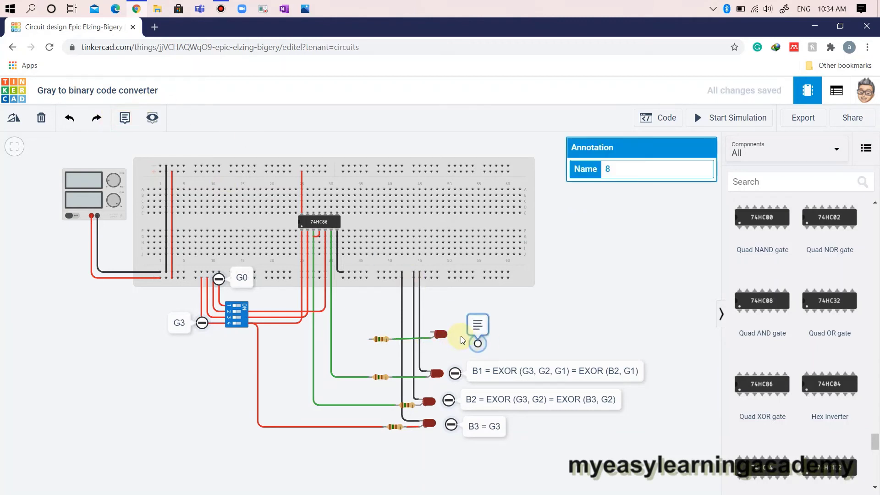
{"action": "double_click", "coordinate": [456, 316]}
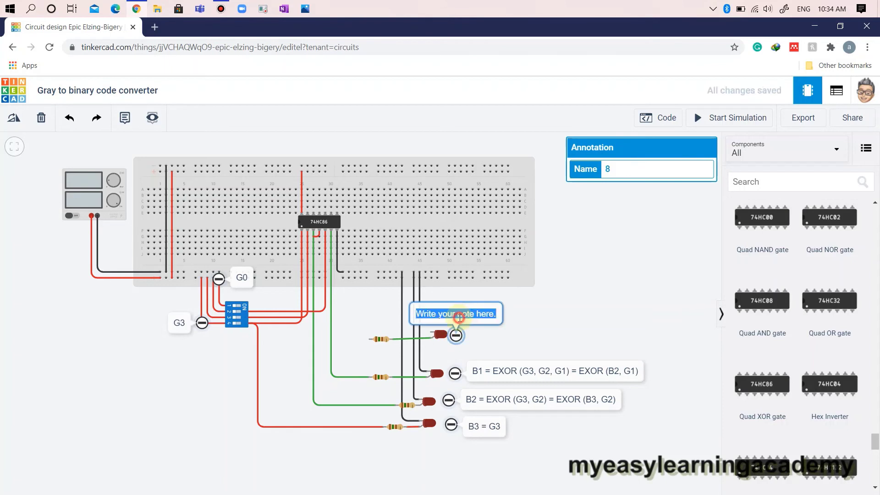
{"action": "type", "text": "B0 = EXOR ("}
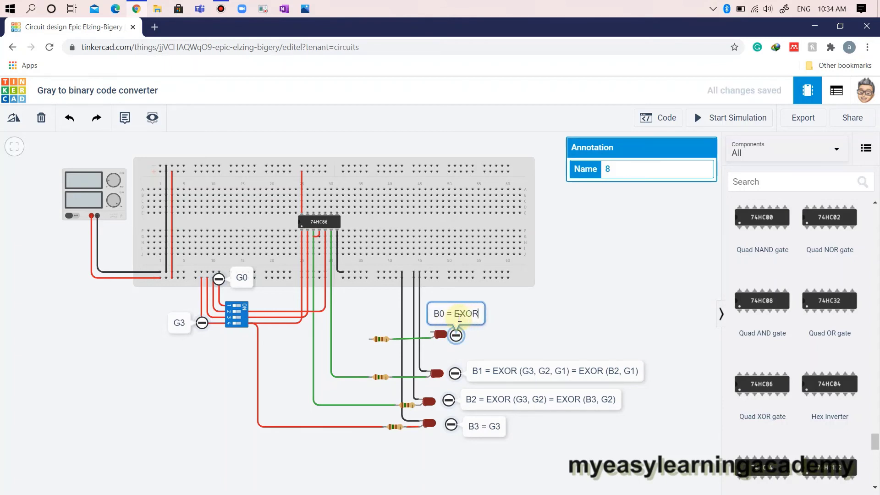
{"action": "type", "text": "G3,"}
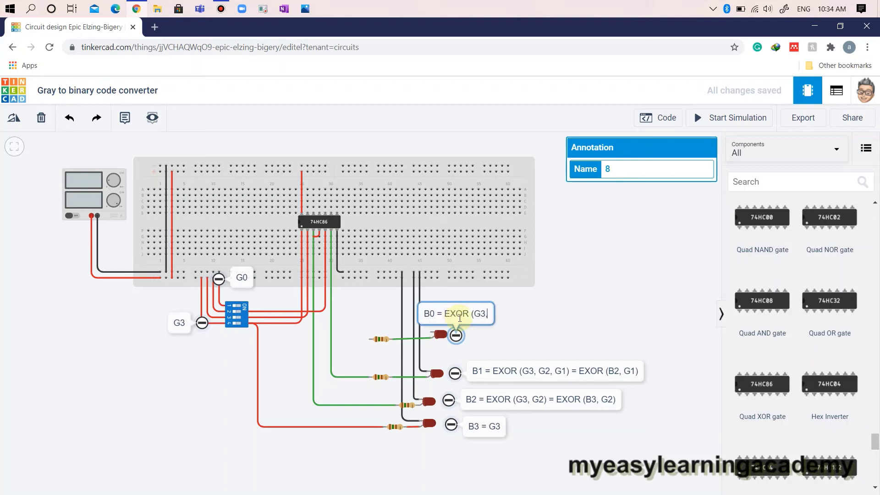
{"action": "type", "text": " G2, G1"}
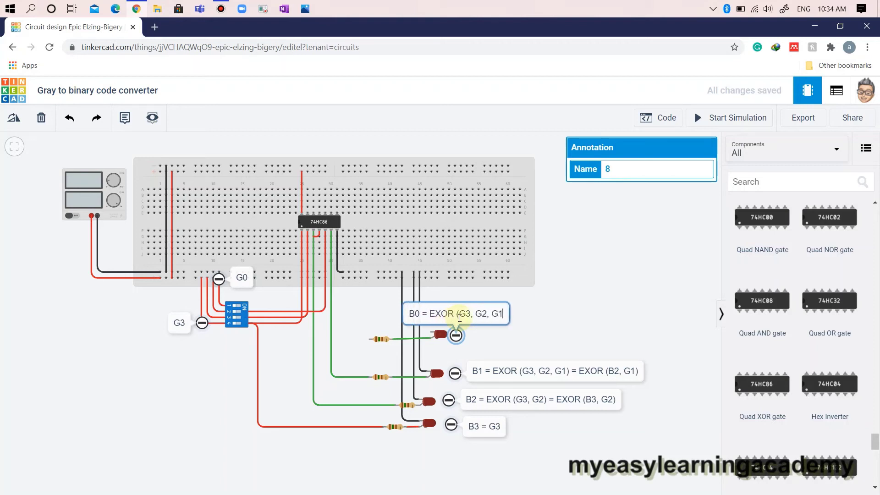
{"action": "type", "text": ", G0) = "}
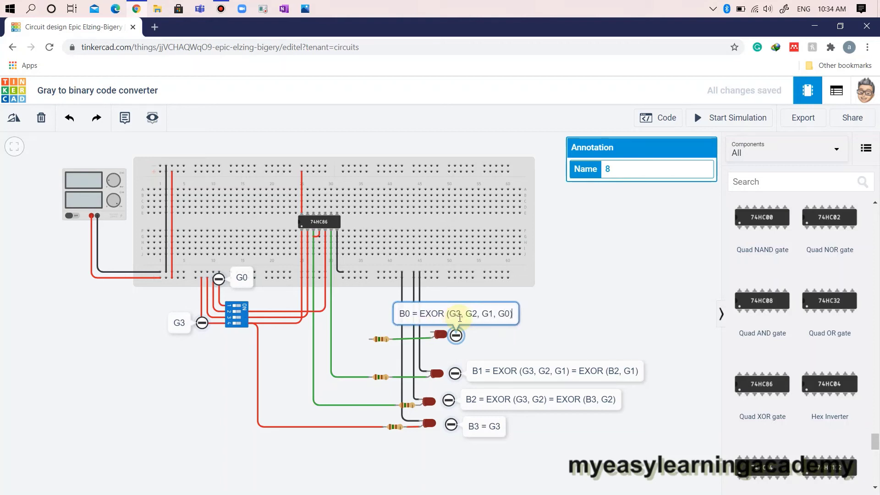
{"action": "type", "text": "EXOR ("}
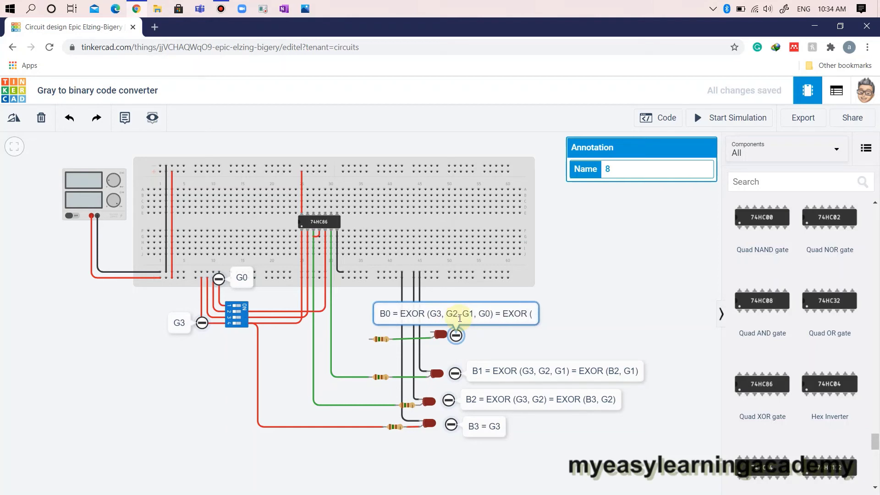
{"action": "type", "text": "B1,"}
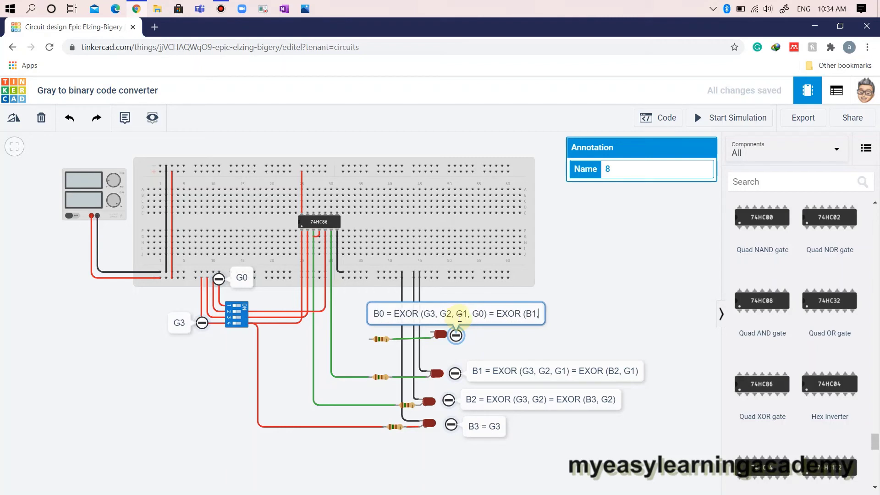
{"action": "type", "text": " G0)"}
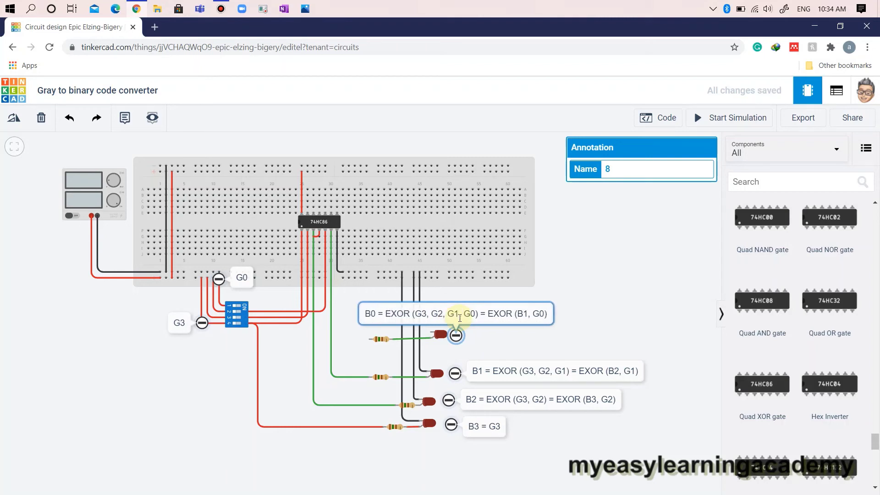
Complete the note 'B0 = EXOR (G3, G2, G1, G0) = EXOR (B1, G0)' and move it beside the LED
{"action": "left_click", "coordinate": [482, 325]}
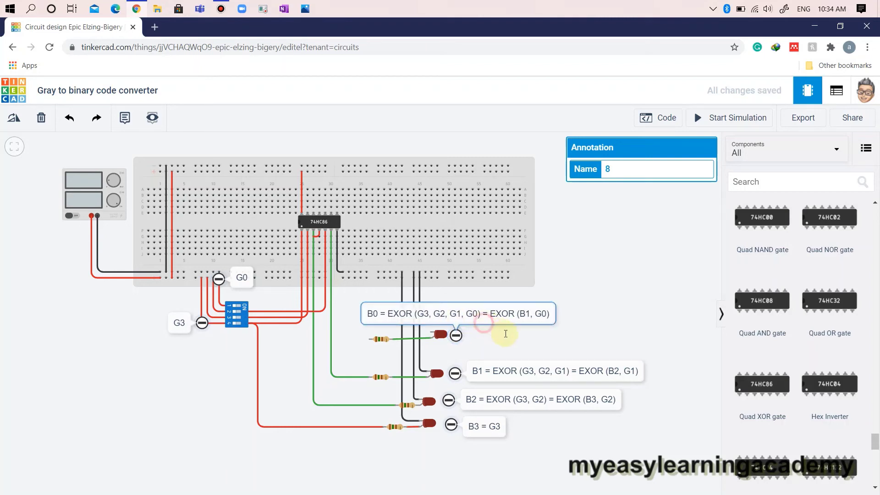
{"action": "left_click", "coordinate": [530, 336]}
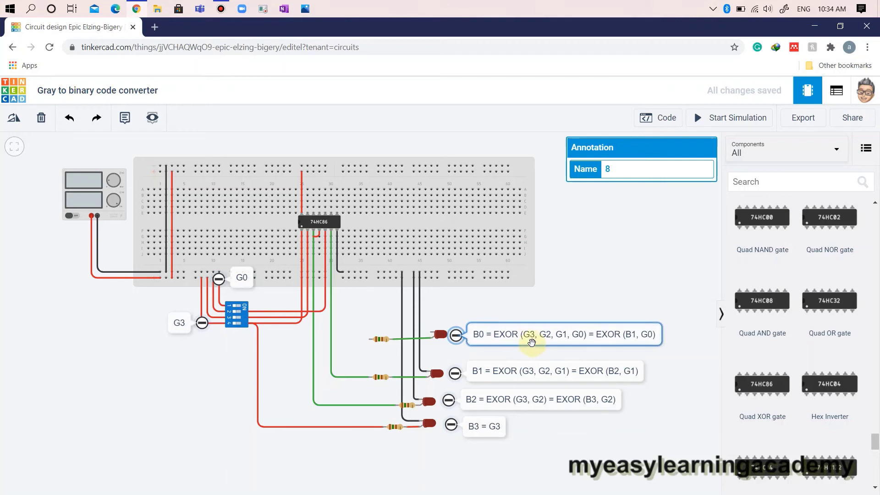
Run a black return wire from the B0 LED's other lead up to the breadboard
{"action": "left_click", "coordinate": [490, 306]}
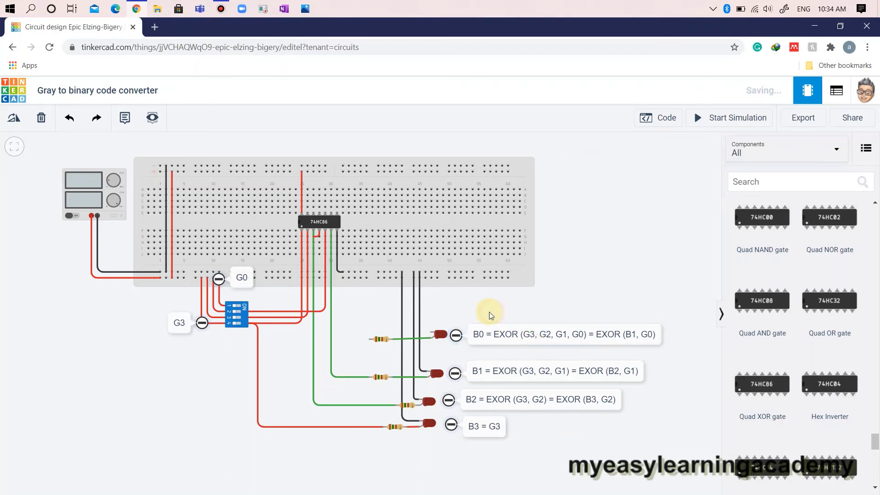
{"action": "left_click", "coordinate": [430, 335]}
{"action": "left_click", "coordinate": [427, 274]}
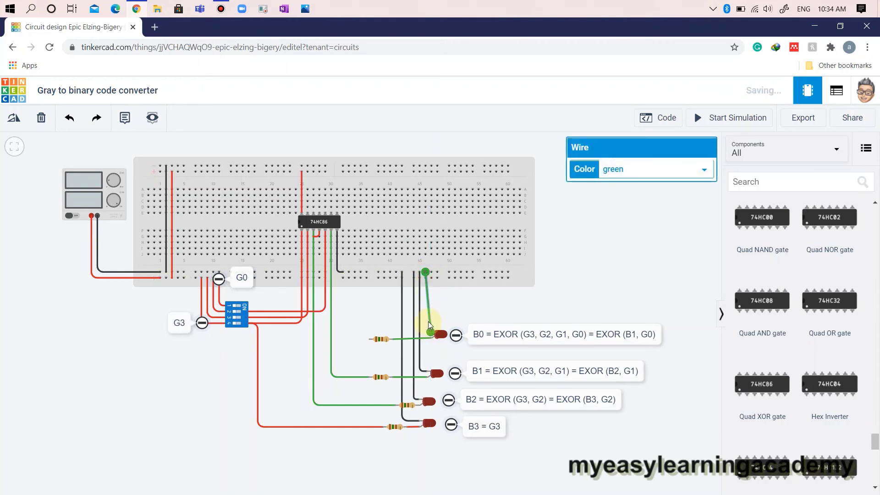
{"action": "left_click_drag", "start_coordinate": [427, 325], "coordinate": [424, 334]}
{"action": "left_click", "coordinate": [613, 169]}
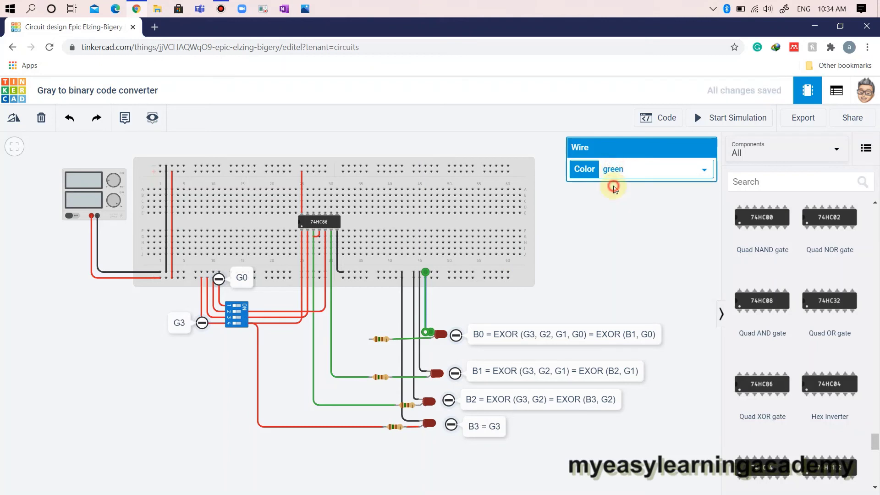
{"action": "left_click", "coordinate": [557, 237]}
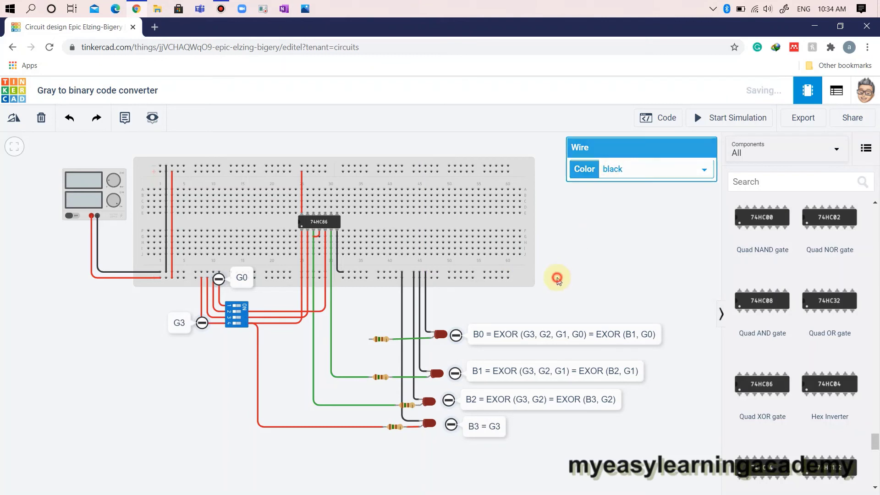
Wire another DIP switch pin to a 74HC86 input, reroute it, and colour it red
{"action": "left_click", "coordinate": [245, 305]}
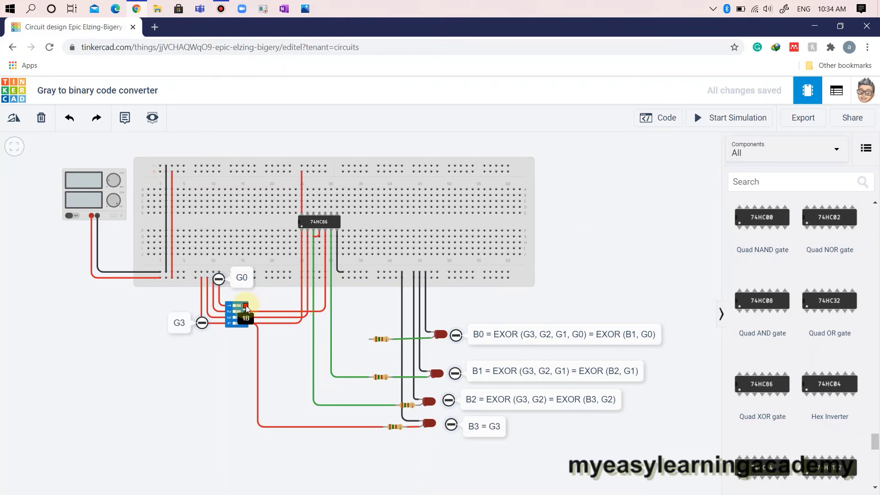
{"action": "left_click", "coordinate": [326, 210]}
{"action": "left_click", "coordinate": [326, 212]}
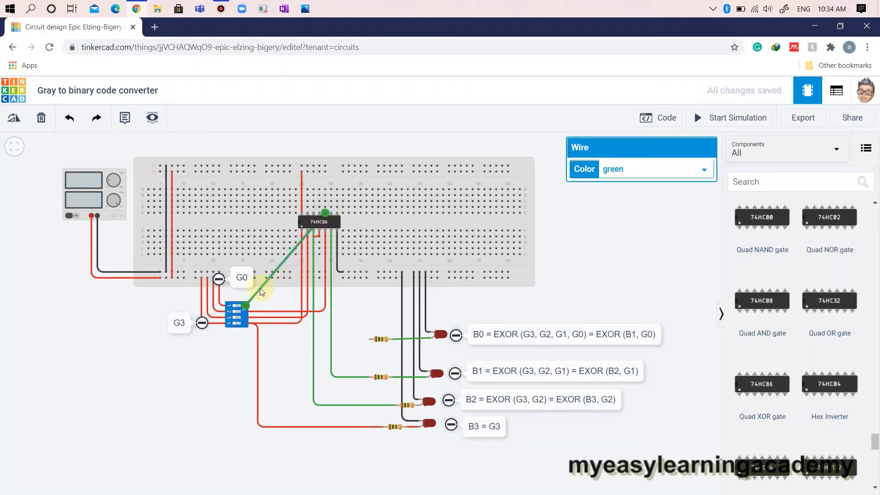
{"action": "left_click_drag", "start_coordinate": [260, 288], "coordinate": [272, 306]}
{"action": "left_click", "coordinate": [294, 263]}
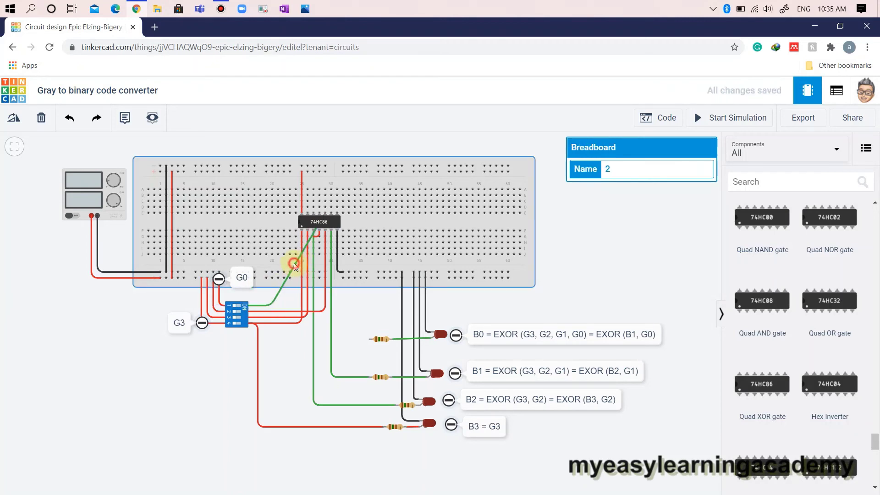
{"action": "left_click", "coordinate": [294, 265]}
{"action": "mouse_move", "coordinate": [294, 264]}
{"action": "left_mouse_down"}
{"action": "mouse_move", "coordinate": [273, 209]}
{"action": "mouse_move", "coordinate": [325, 207]}
{"action": "left_mouse_up"}
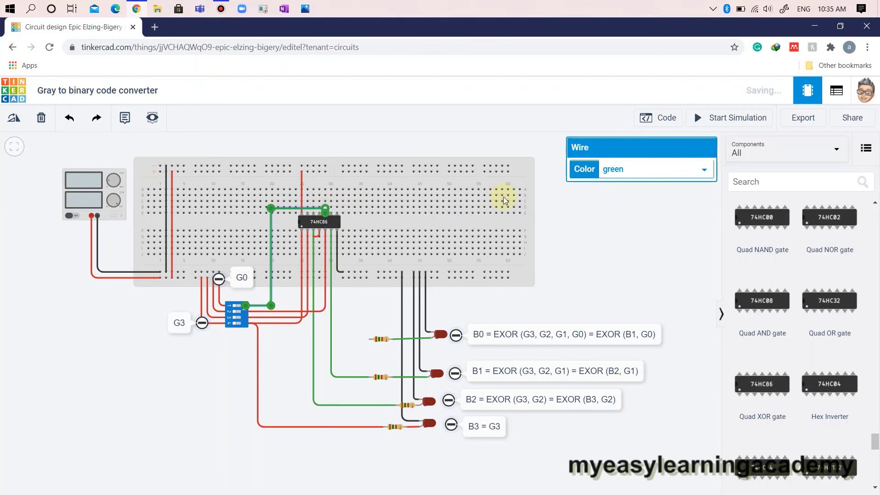
{"action": "left_click", "coordinate": [626, 171]}
{"action": "left_click", "coordinate": [610, 194]}
{"action": "left_click", "coordinate": [510, 296]}
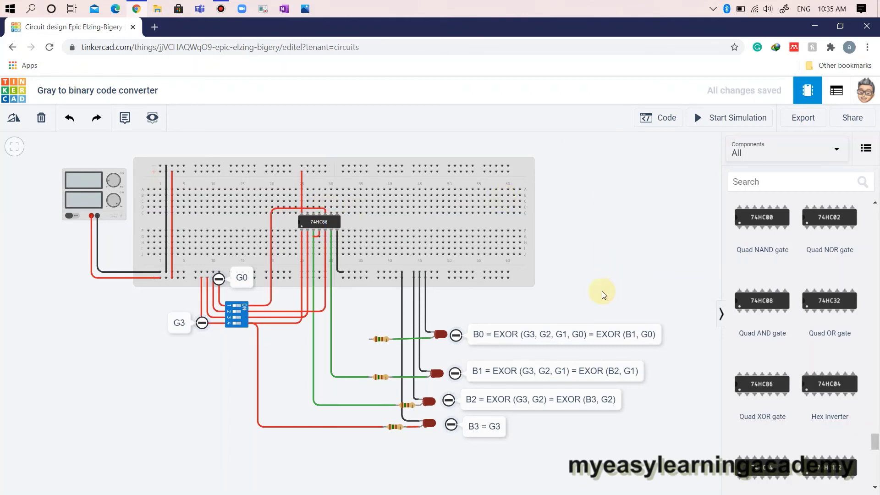
{"action": "scroll", "coordinate": [335, 220], "scroll_direction": "up", "scroll_amount": 3}
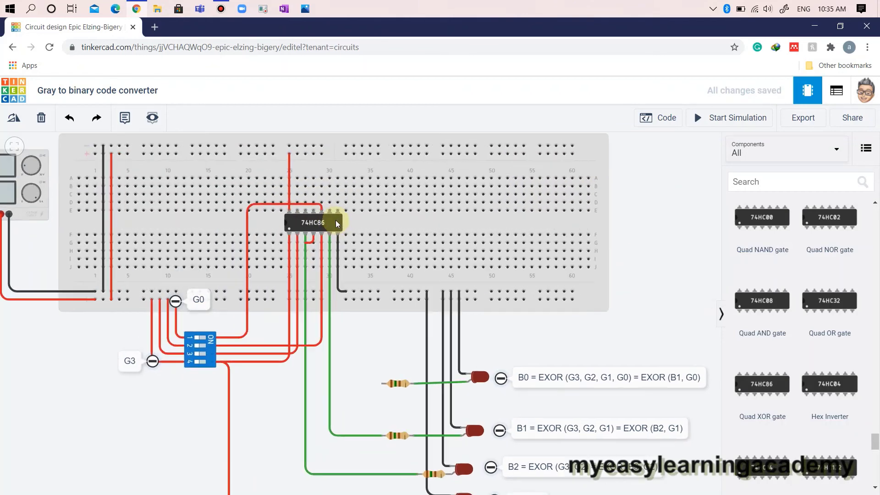
Draw a jumper wire looping around the chip's right-end pins and colour it red
{"action": "left_click", "coordinate": [330, 207]}
{"action": "left_click", "coordinate": [328, 245]}
{"action": "scroll", "coordinate": [331, 233], "scroll_direction": "up", "scroll_amount": 3}
{"action": "left_click", "coordinate": [329, 246]}
{"action": "left_click", "coordinate": [359, 248]}
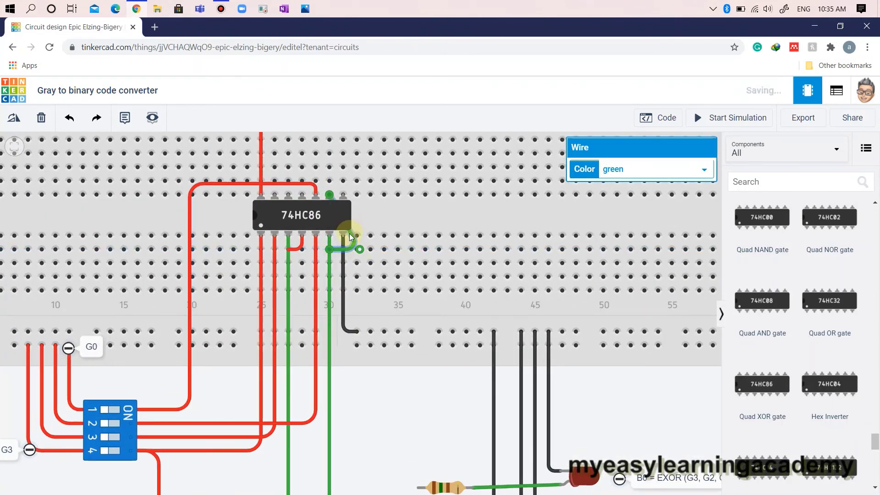
{"action": "left_click", "coordinate": [360, 247]}
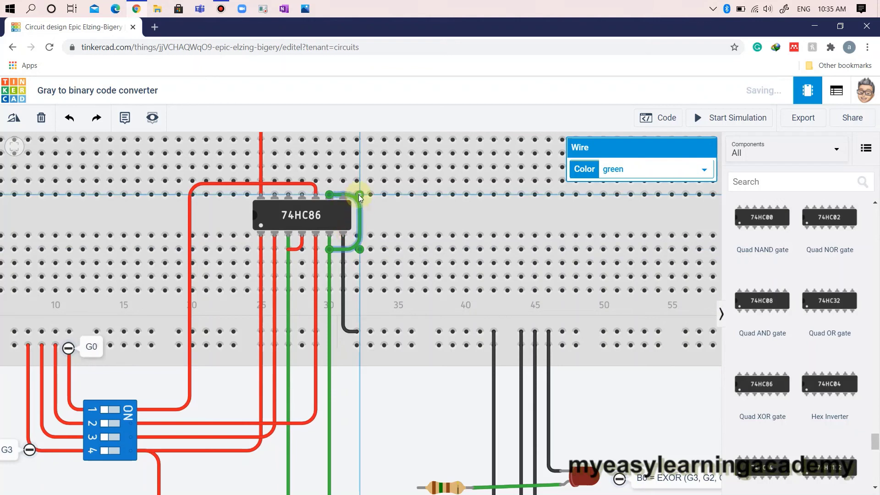
{"action": "left_click_drag", "start_coordinate": [360, 197], "coordinate": [360, 181]}
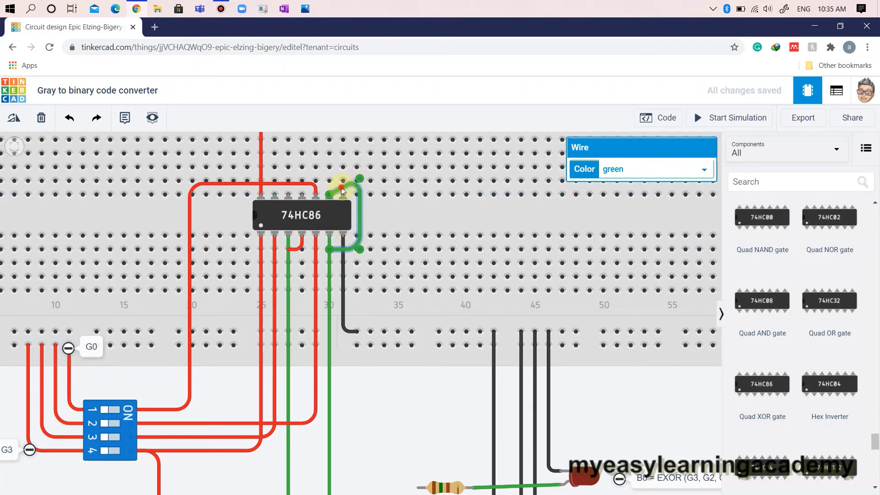
{"action": "left_click_drag", "start_coordinate": [341, 188], "coordinate": [329, 183]}
{"action": "left_click", "coordinate": [328, 180]}
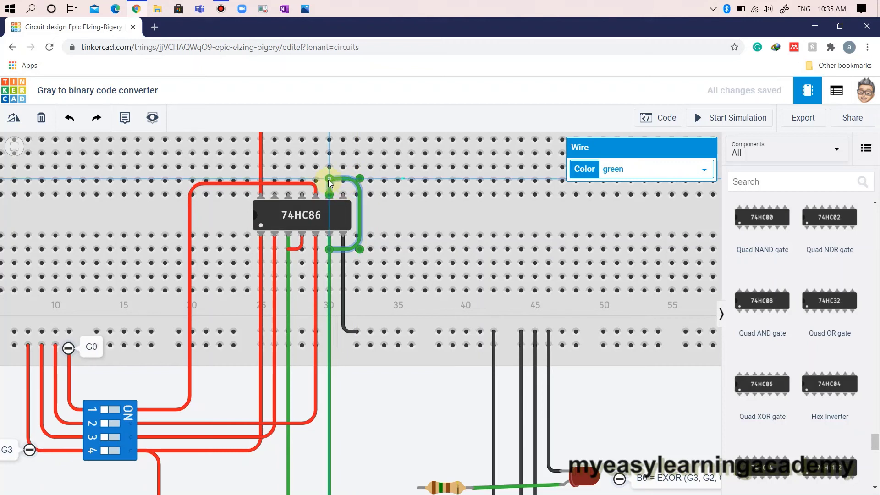
{"action": "left_click", "coordinate": [620, 170]}
{"action": "left_click", "coordinate": [608, 194]}
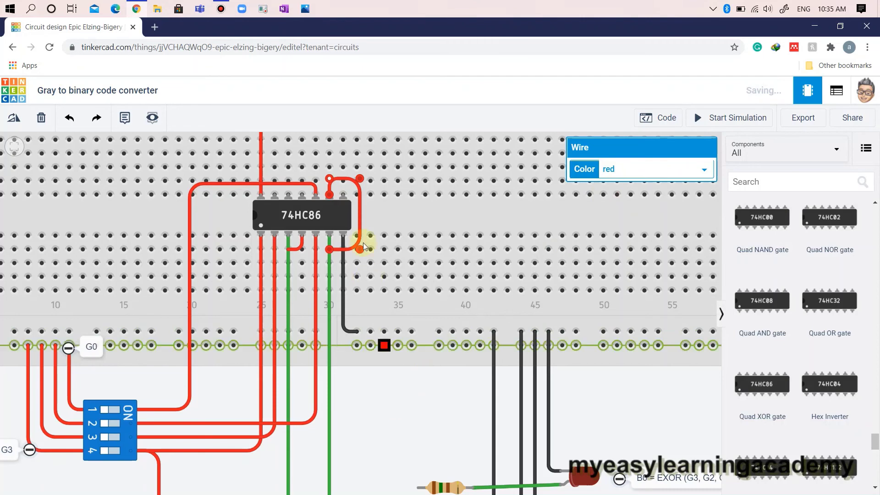
{"action": "left_click", "coordinate": [364, 275]}
{"action": "scroll", "coordinate": [364, 275], "scroll_direction": "down", "scroll_amount": 2}
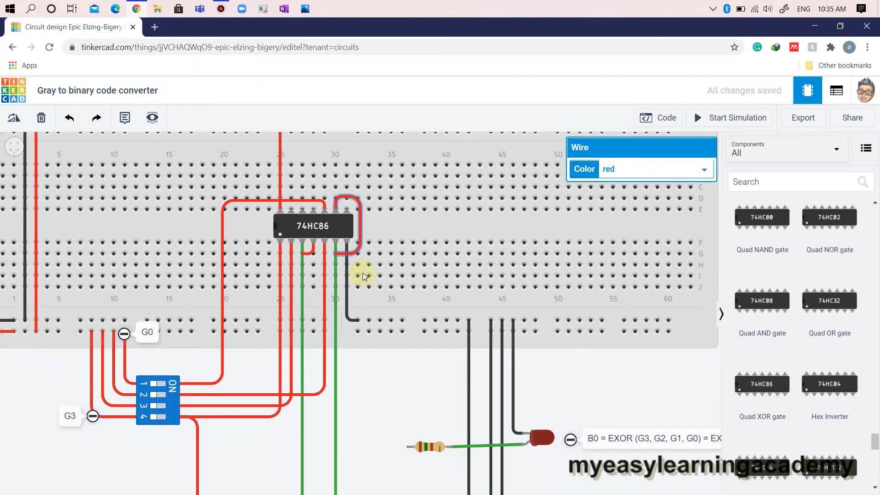
{"action": "scroll", "coordinate": [363, 275], "scroll_direction": "down", "scroll_amount": 2}
{"action": "left_click", "coordinate": [385, 363]}
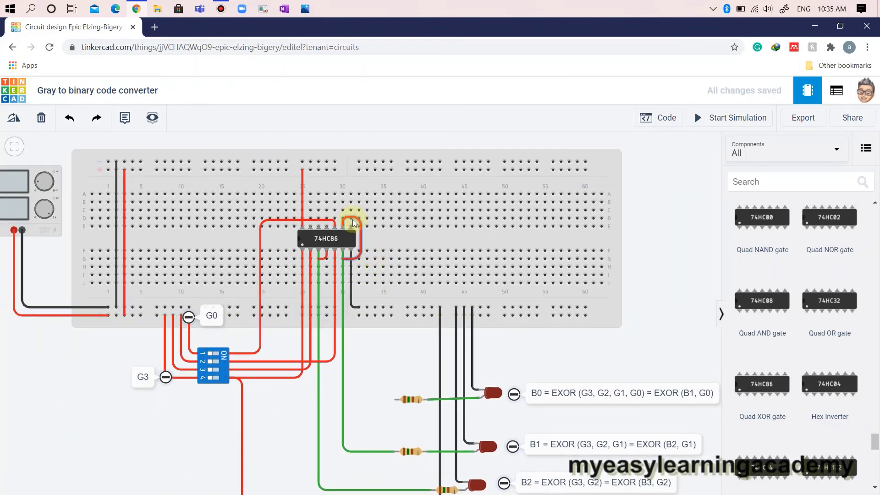
Route a right-angled wire from the XOR chip's Output 3 pin to the B0 resistor lead
{"action": "left_click", "coordinate": [352, 226]}
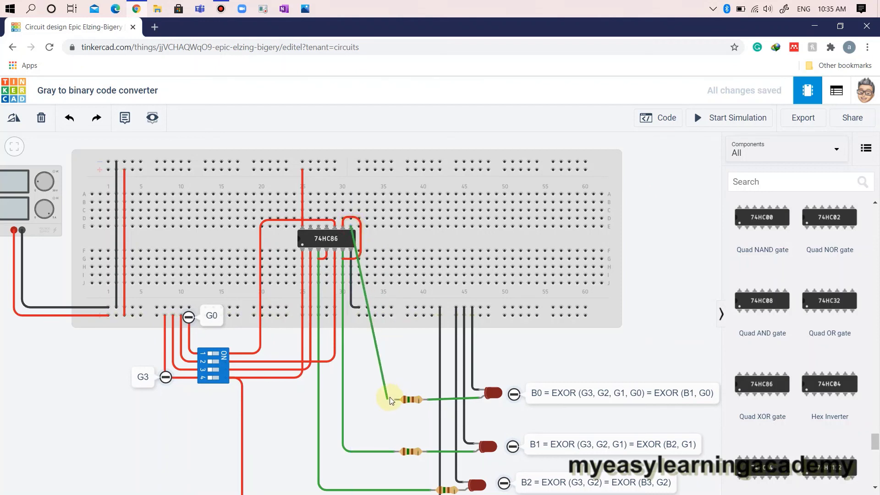
{"action": "left_click", "coordinate": [394, 401]}
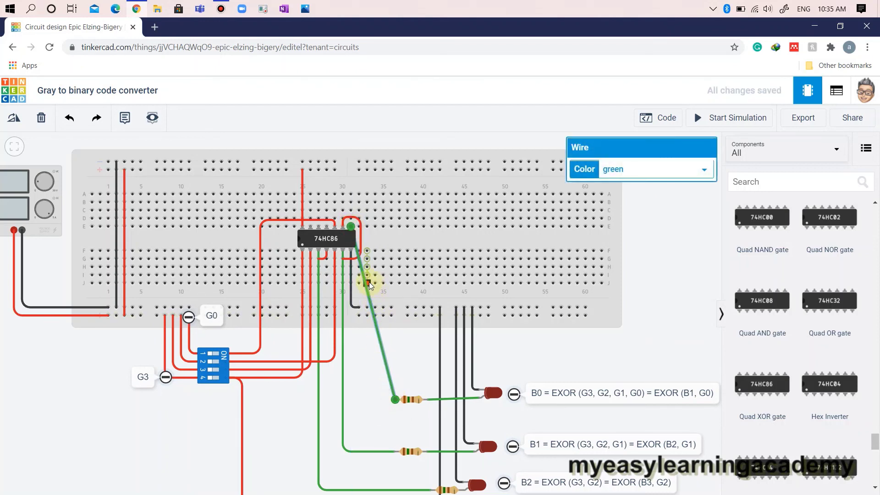
{"action": "left_click_drag", "start_coordinate": [390, 382], "coordinate": [376, 398]}
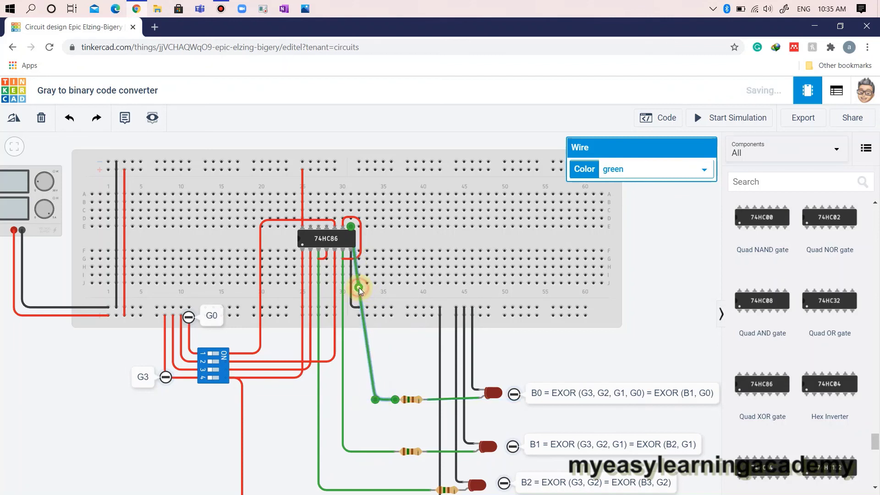
{"action": "mouse_move", "coordinate": [360, 287]}
{"action": "left_mouse_down"}
{"action": "mouse_move", "coordinate": [378, 216]}
{"action": "mouse_move", "coordinate": [352, 209]}
{"action": "left_mouse_up"}
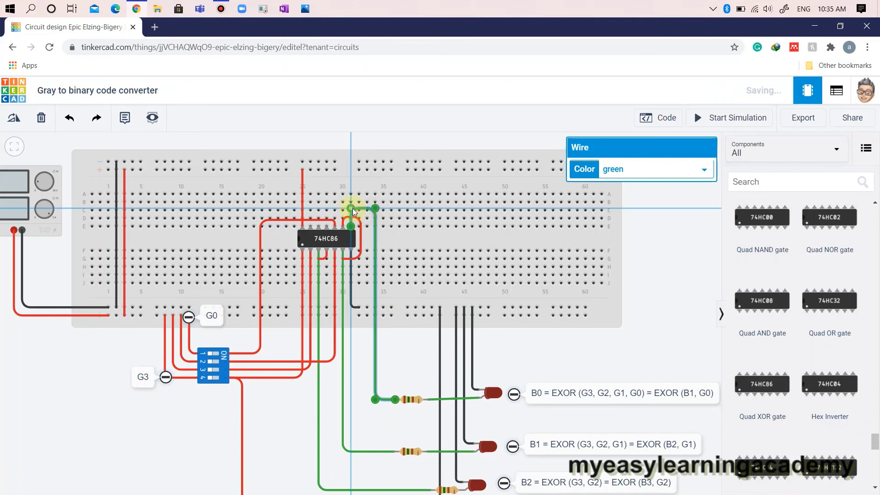
{"action": "left_click", "coordinate": [375, 337]}
{"action": "scroll", "coordinate": [393, 361], "scroll_direction": "down", "scroll_amount": 3}
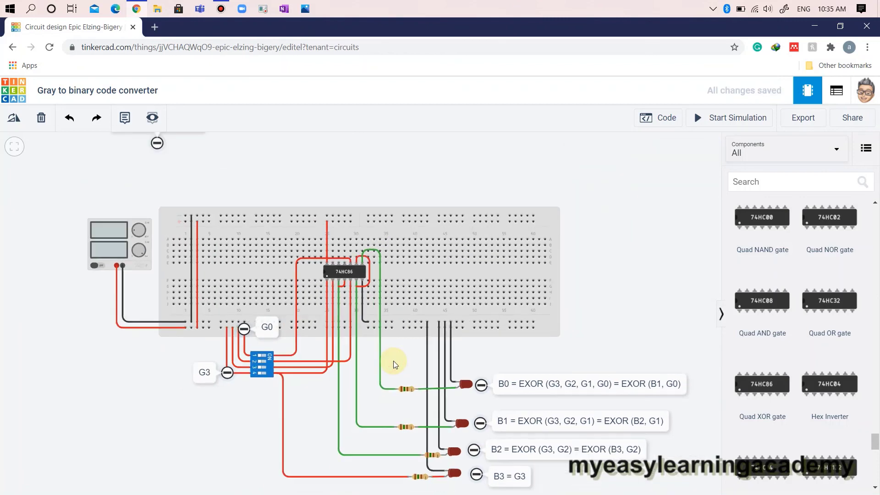
{"action": "scroll", "coordinate": [401, 360], "scroll_direction": "down", "scroll_amount": 2}
{"action": "scroll", "coordinate": [546, 277], "scroll_direction": "down", "scroll_amount": 2}
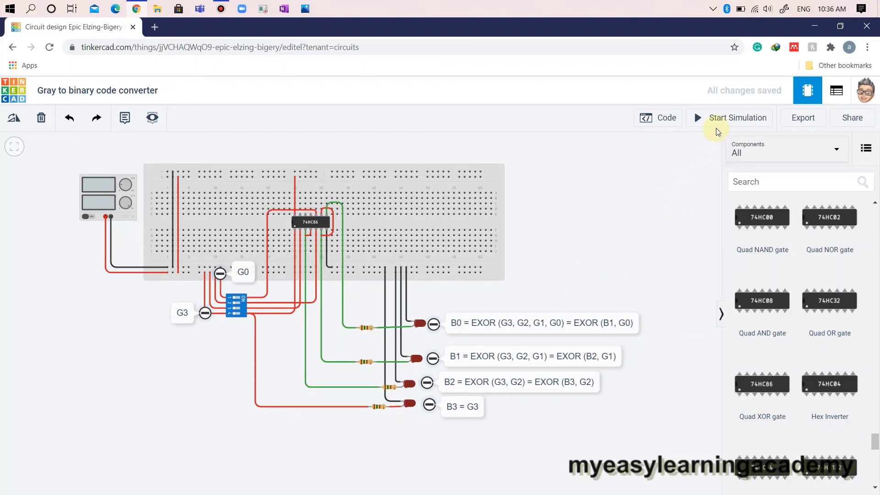
Start the simulation and flip DIP switch Gray code bits on and off, lighting B1
{"action": "left_click", "coordinate": [731, 118]}
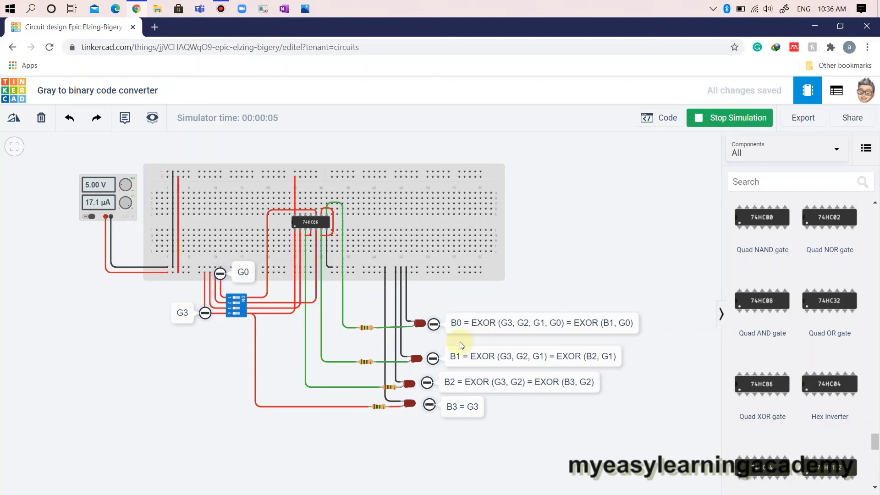
{"action": "left_click", "coordinate": [238, 306]}
{"action": "left_click", "coordinate": [236, 302]}
{"action": "left_click", "coordinate": [235, 305]}
{"action": "left_click", "coordinate": [240, 303]}
{"action": "left_click", "coordinate": [240, 303]}
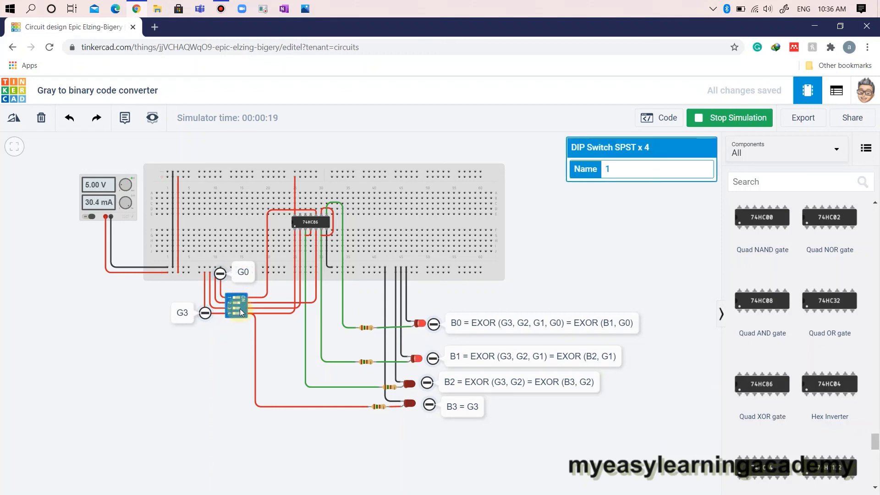
{"action": "left_click", "coordinate": [238, 306]}
Test further Gray code input combinations on the LEDs, then stop the simulation
{"action": "left_click", "coordinate": [240, 303]}
{"action": "left_click", "coordinate": [239, 314]}
{"action": "left_click", "coordinate": [233, 309]}
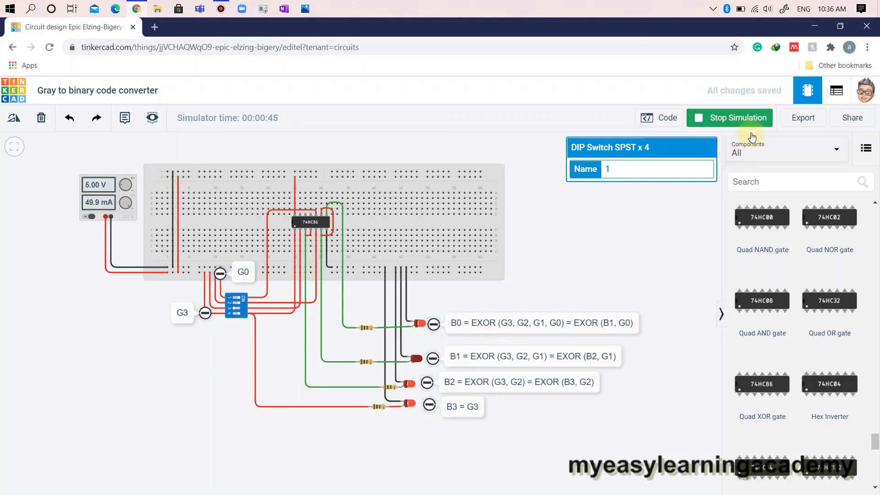
{"action": "left_click", "coordinate": [736, 117]}
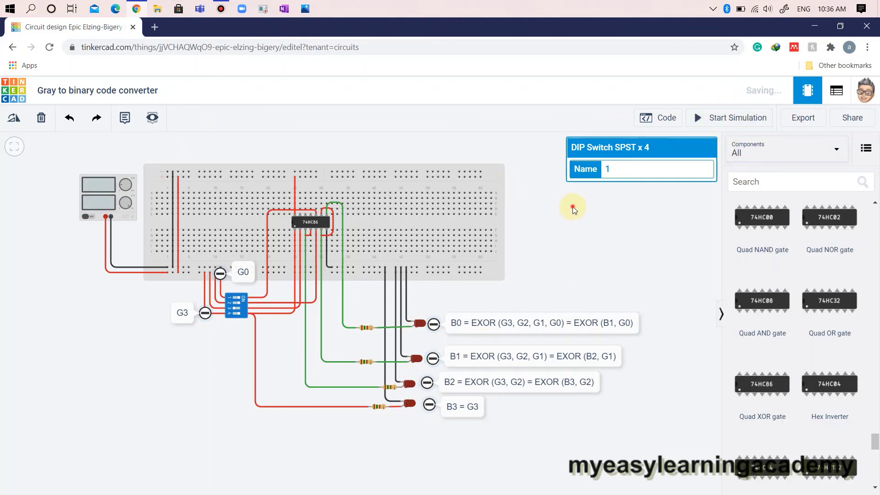